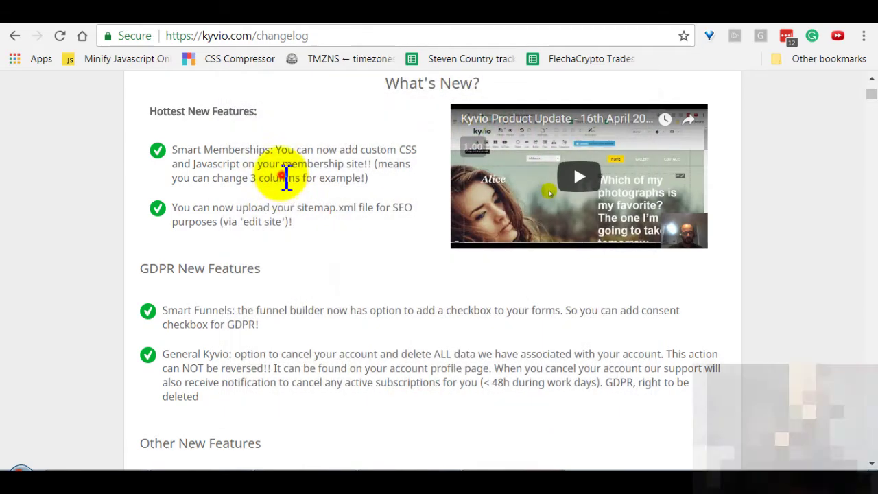
Open the membership lesson page's settings and examine the header's custom JS or CSS, including the display: none rule for the right sidebar
scroll(287, 177, "up", 1)
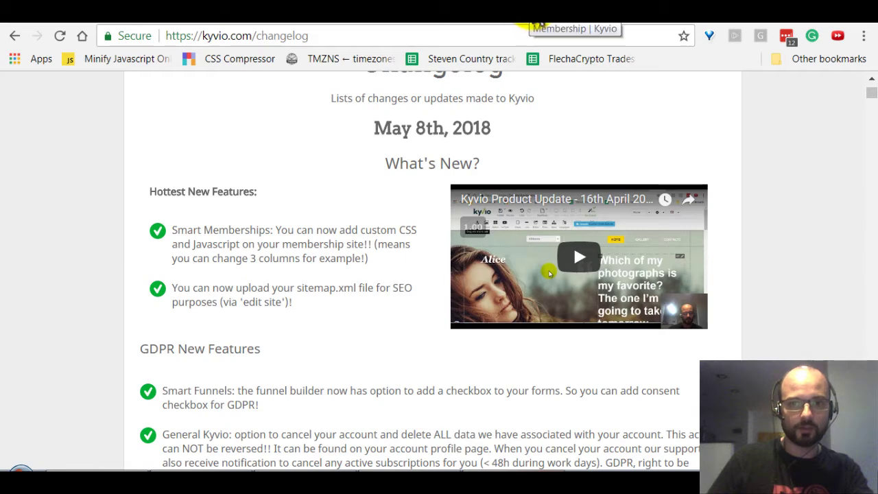
left_click(533, 7)
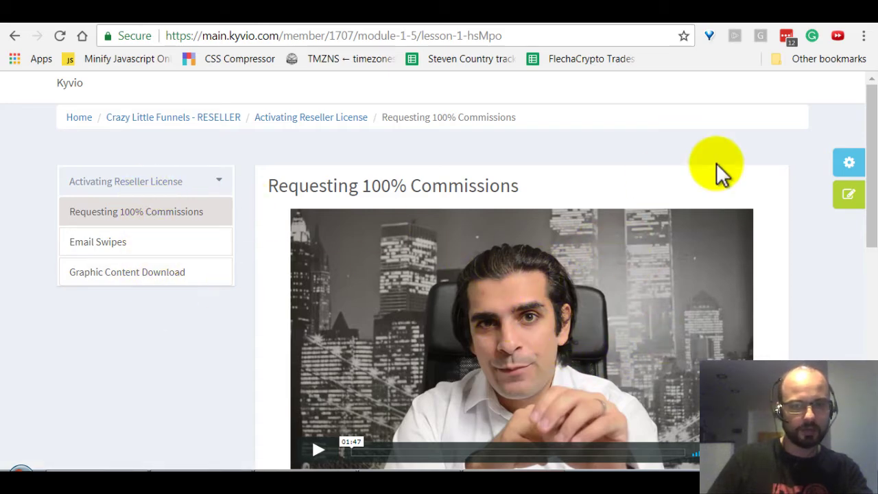
left_click(850, 161)
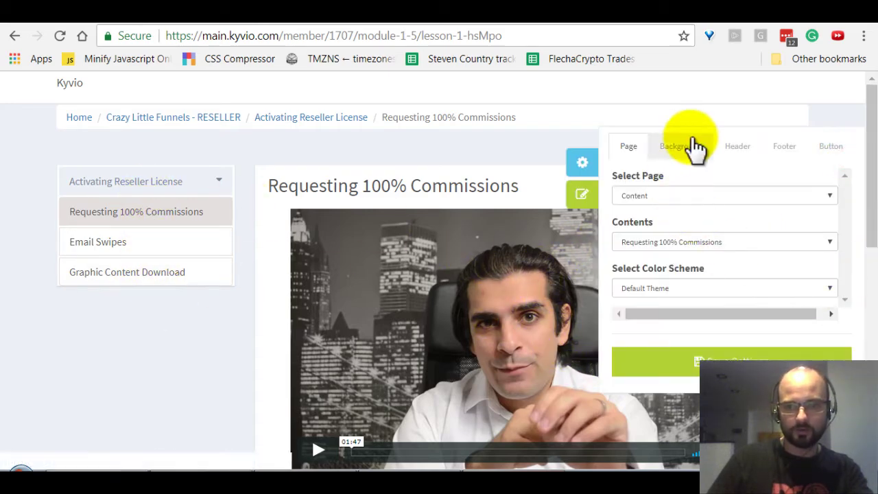
left_click(736, 148)
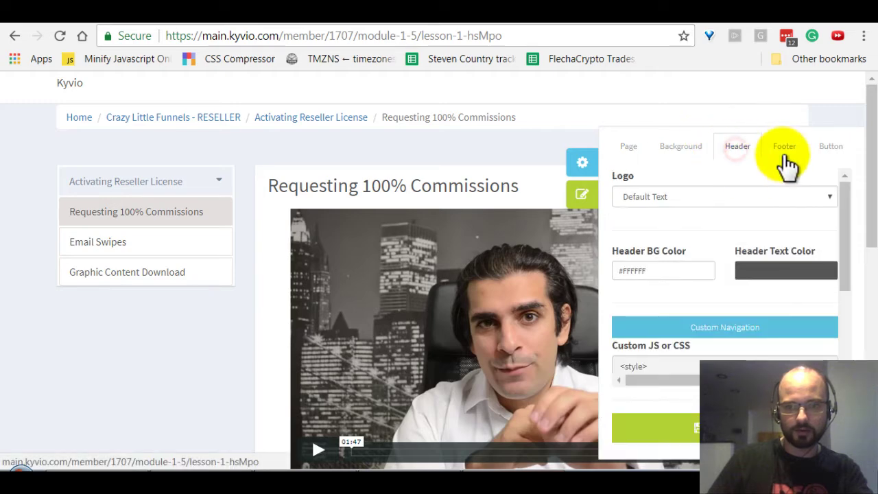
scroll(721, 271, "down", 3)
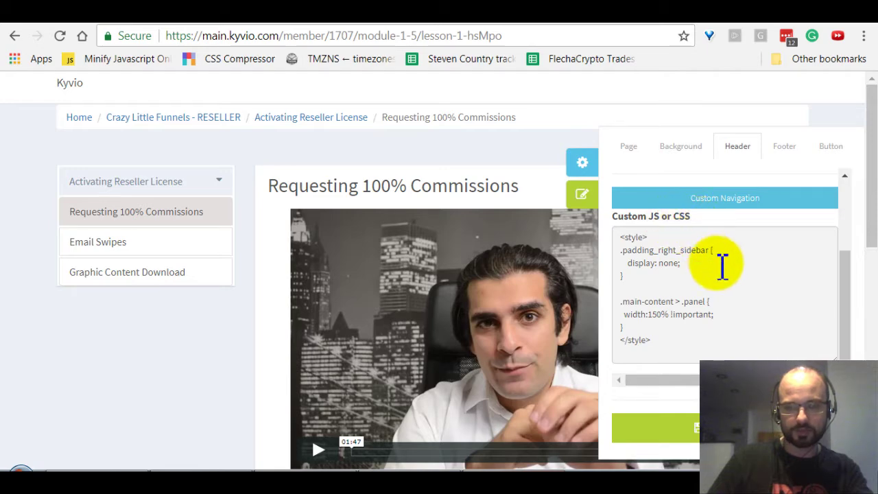
left_click_drag(656, 340, 618, 225)
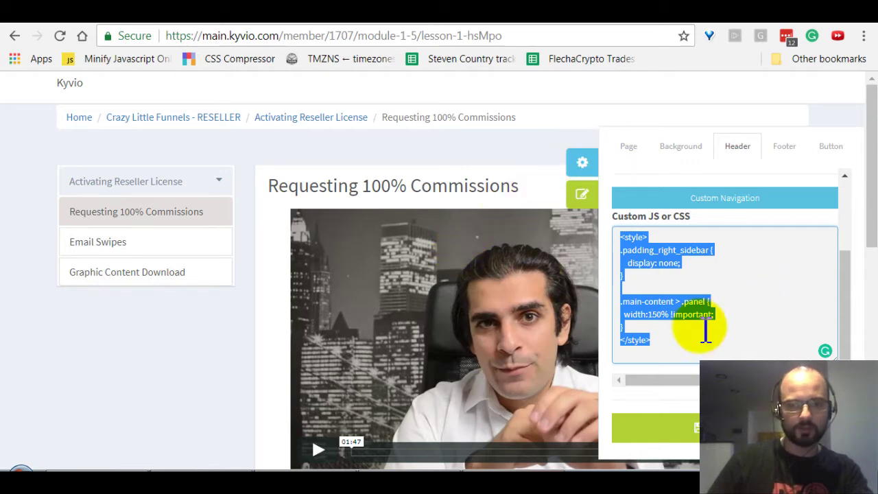
left_click(669, 279)
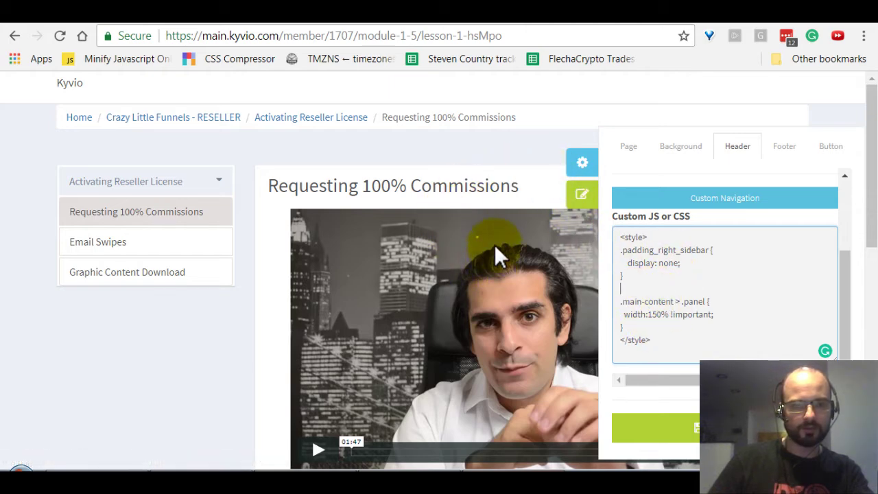
left_click_drag(684, 264, 624, 264)
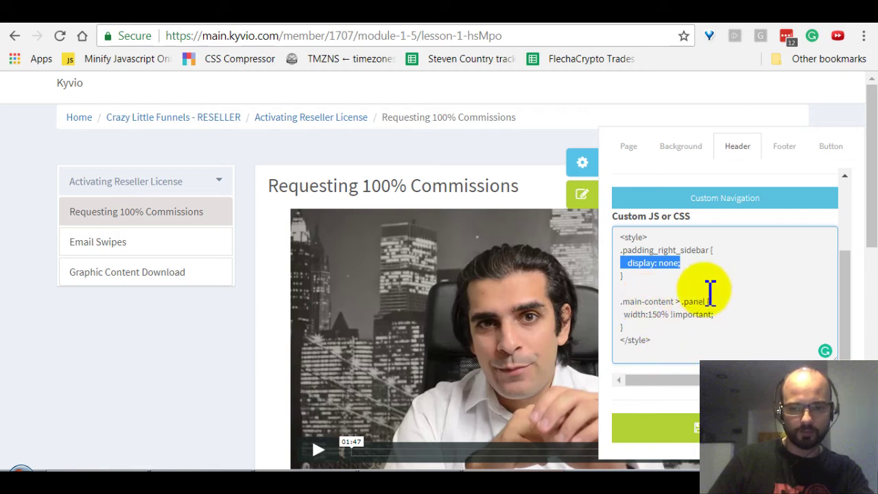
Compare the footer's custom JS or CSS area with the header's, and close the page settings
left_click(788, 146)
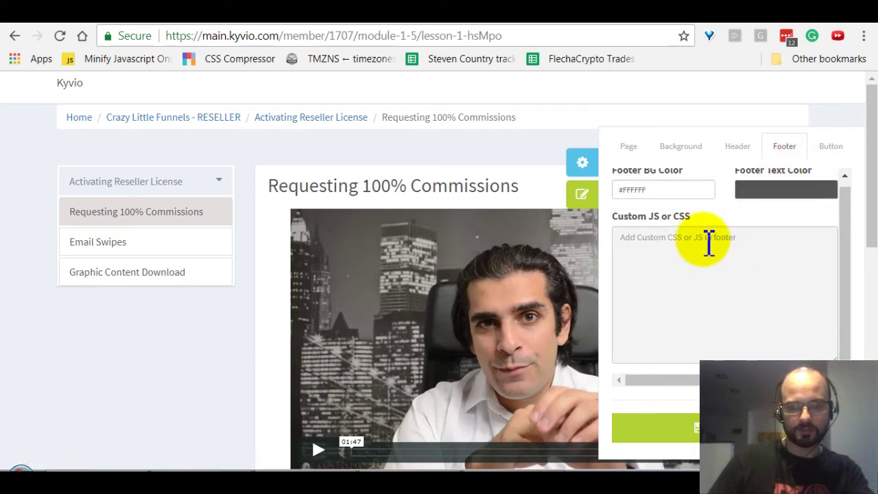
left_click(707, 246)
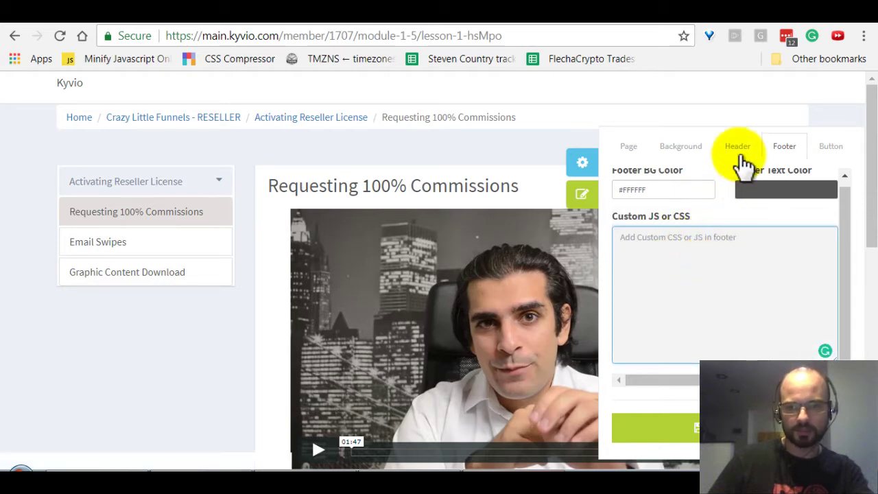
left_click(737, 150)
scroll(751, 295, "down", 2)
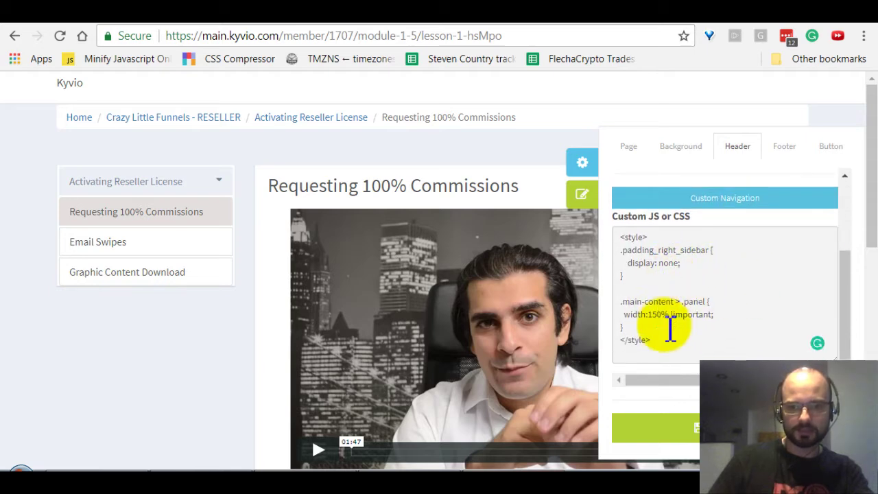
left_click(782, 155)
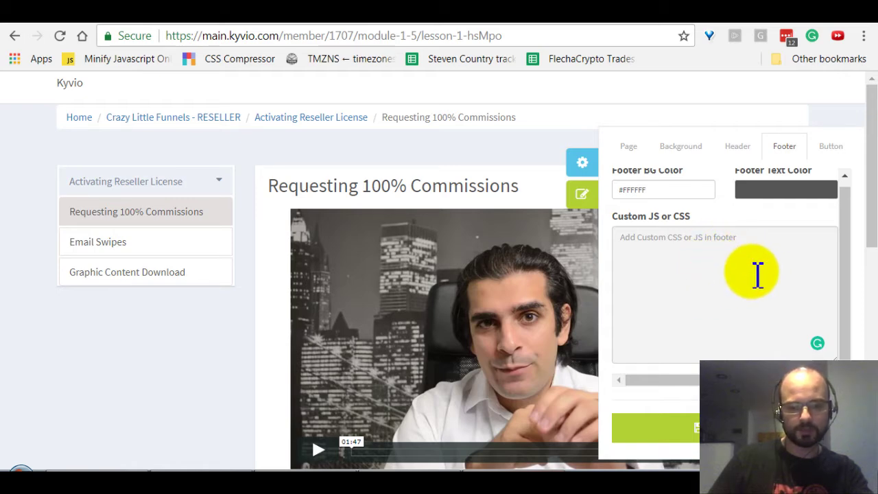
left_click(582, 163)
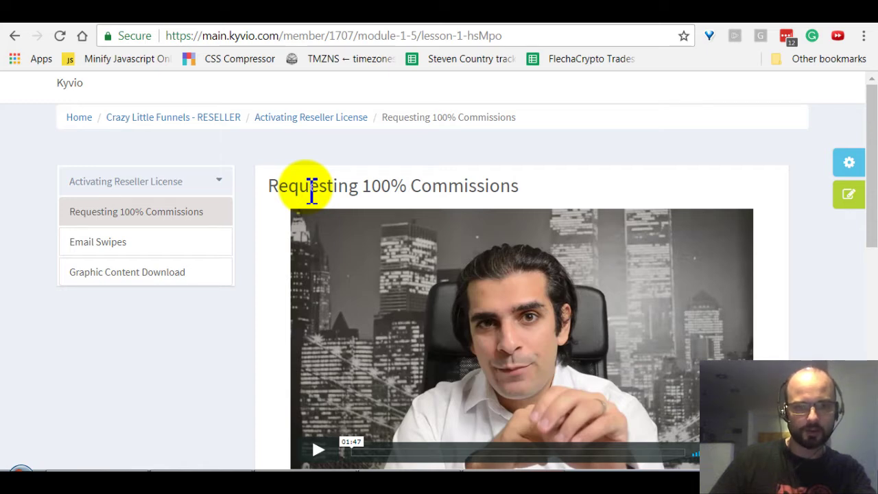
Return to the Kyvio changelog and highlight the entry about uploading a sitemap.xml file for SEO
left_click(590, 21)
left_click(641, 21)
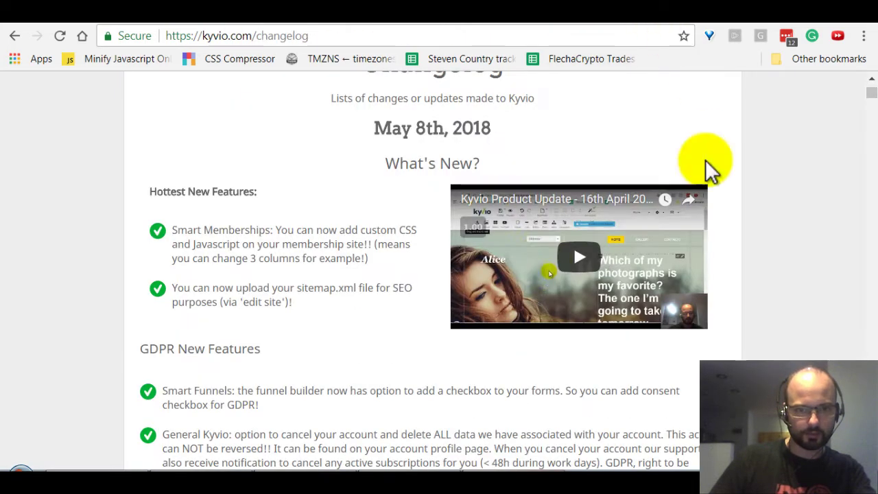
scroll(319, 231, "down", 1)
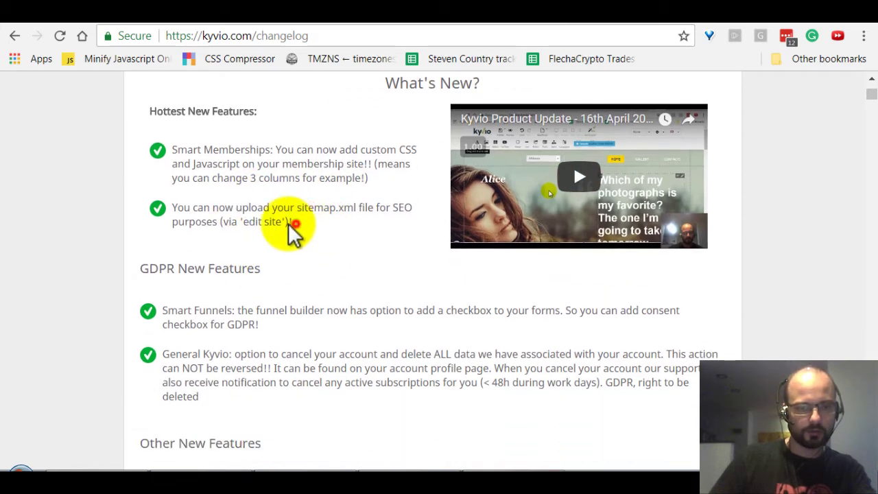
left_click_drag(293, 223, 181, 210)
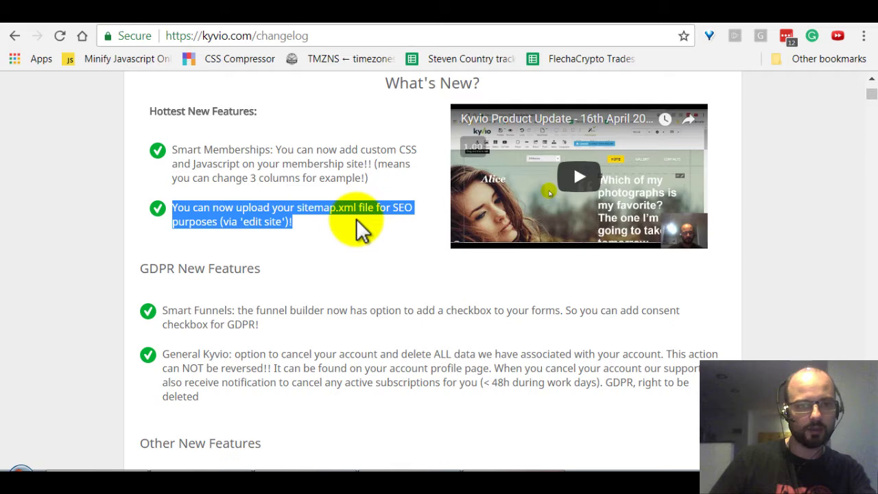
Open the current site's edit page and look at the Google Sitemap XML upload option without choosing a file
left_click(593, 21)
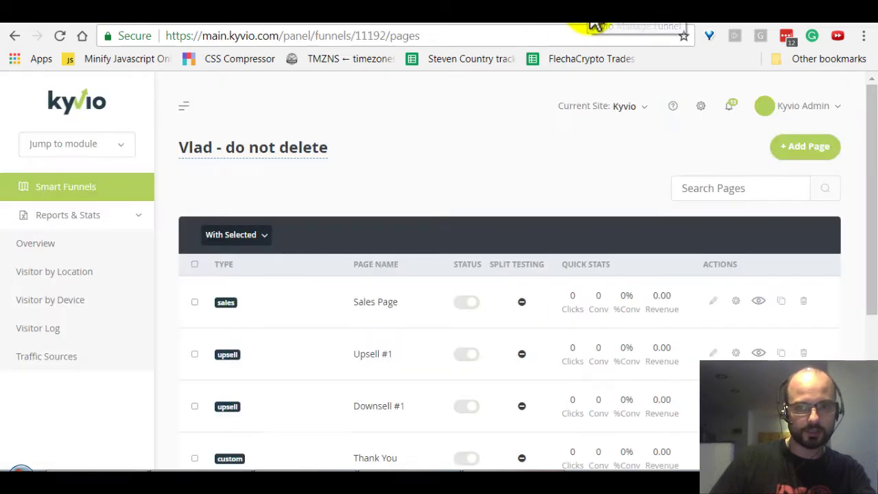
left_click(645, 111)
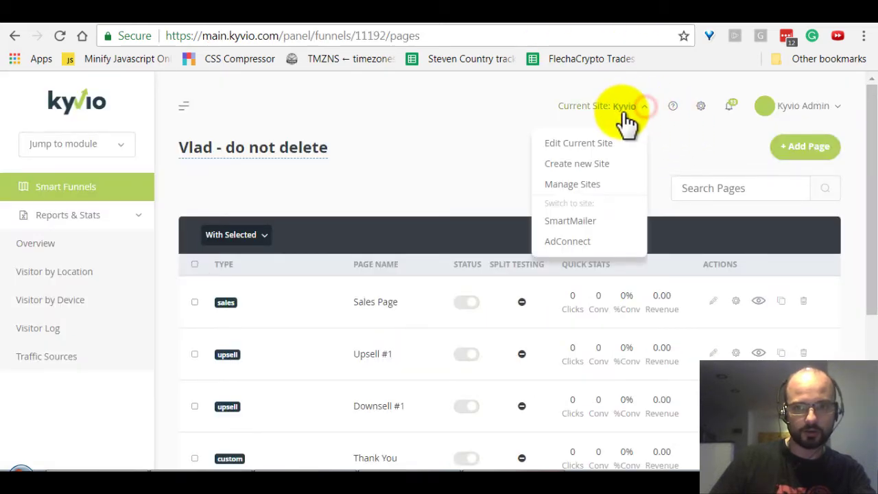
left_click(587, 143)
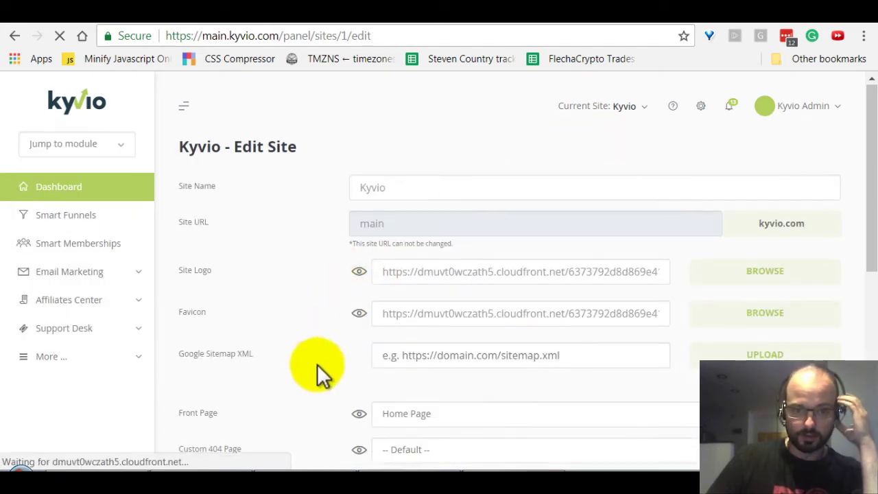
scroll(288, 357, "down", 1)
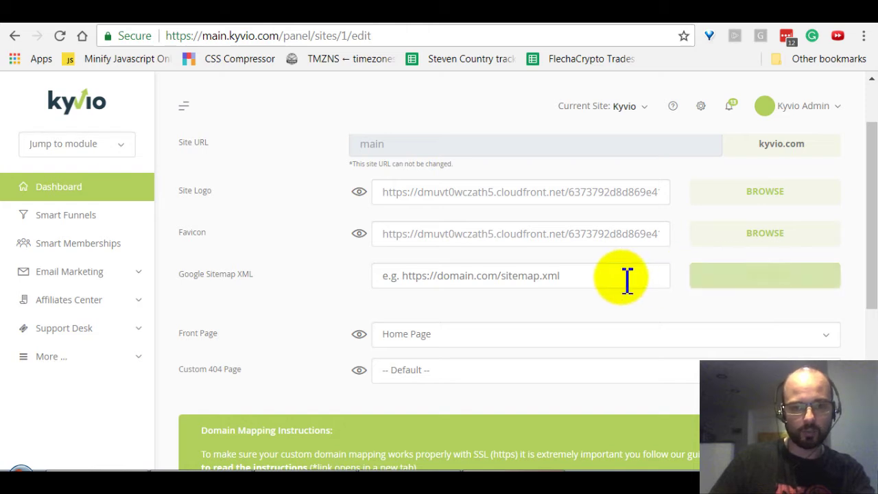
left_click(776, 277)
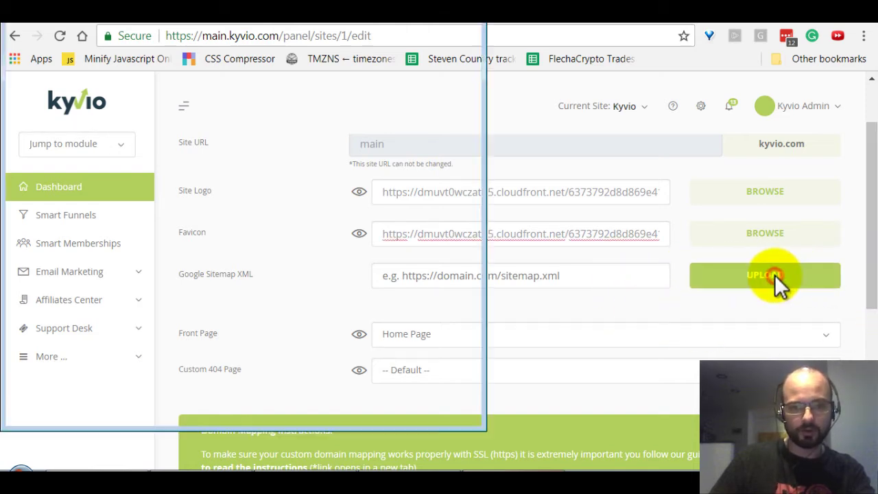
left_click(485, 373)
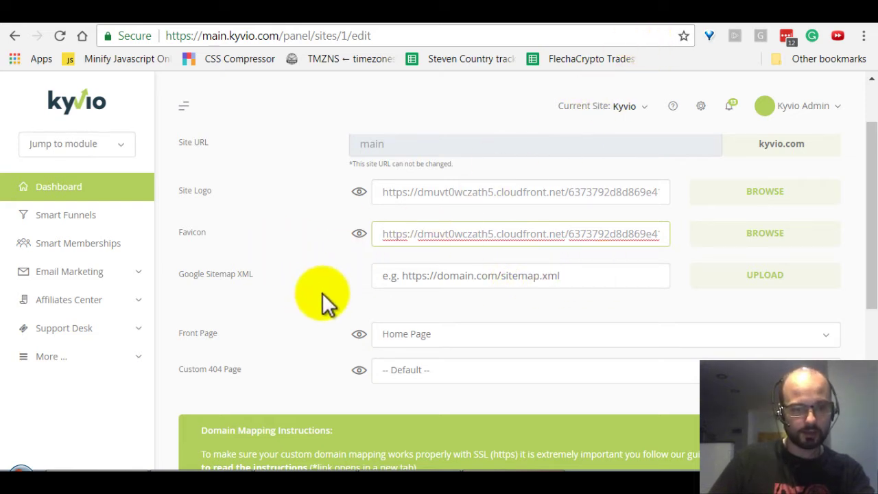
Go back to the changelog and review the GDPR New Features section
left_click(693, 15)
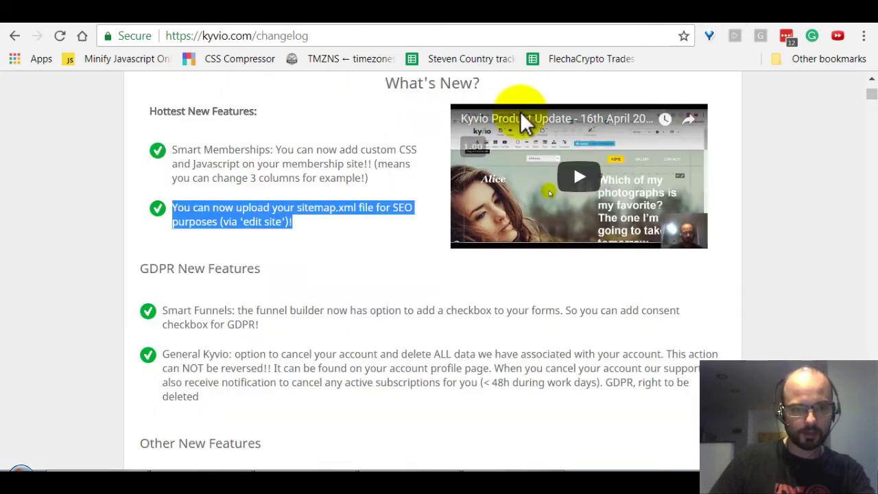
scroll(334, 236, "down", 1)
left_click(225, 240)
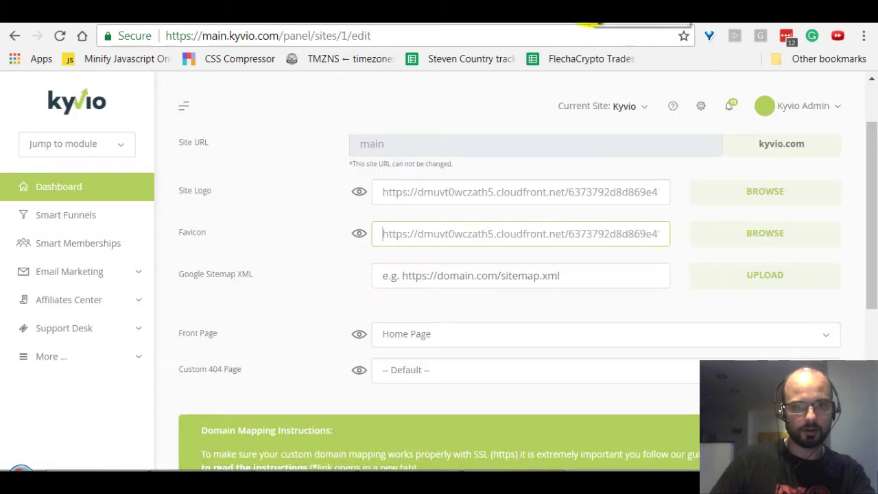
From Smart Funnels, open the sales funnel dated Jan 3, 2018 and edit its Sales Page in the builder
left_click(618, 25)
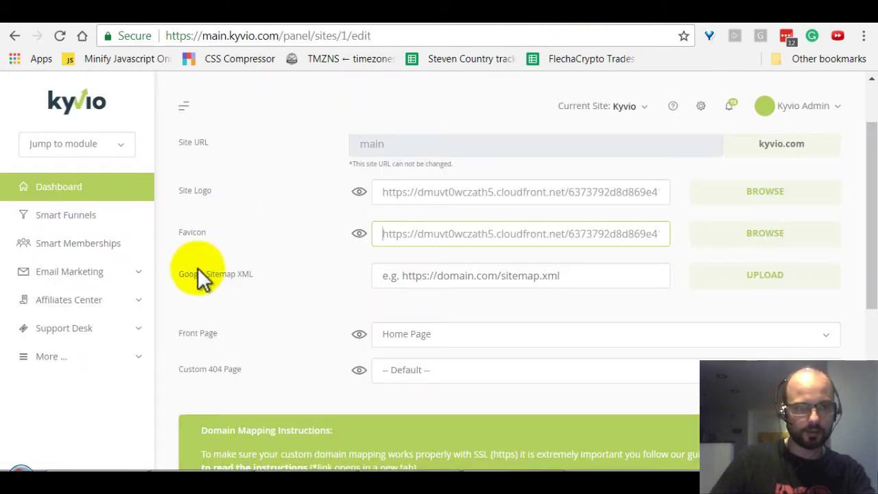
left_click(82, 216)
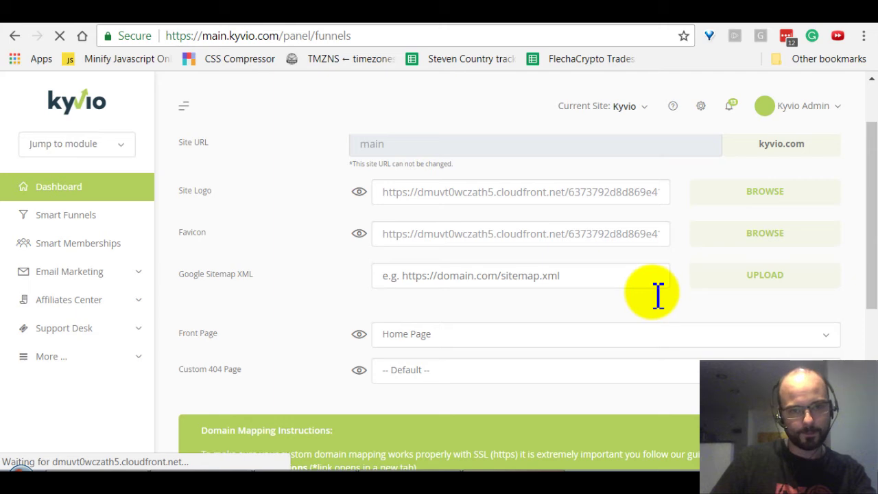
scroll(563, 310, "down", 5)
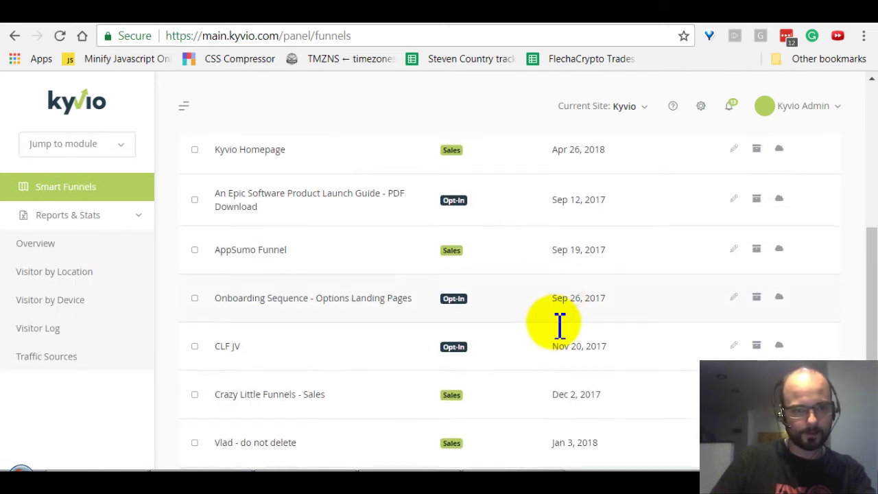
scroll(560, 322, "down", 2)
left_click(735, 324)
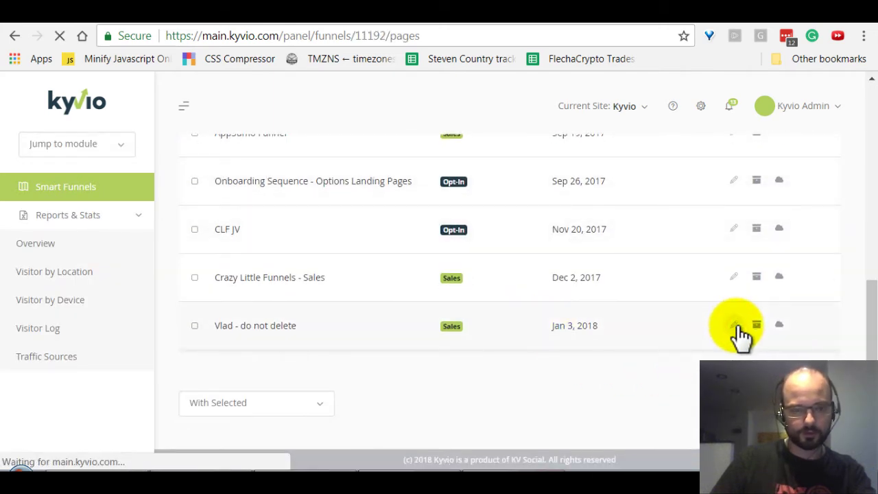
left_click(717, 302)
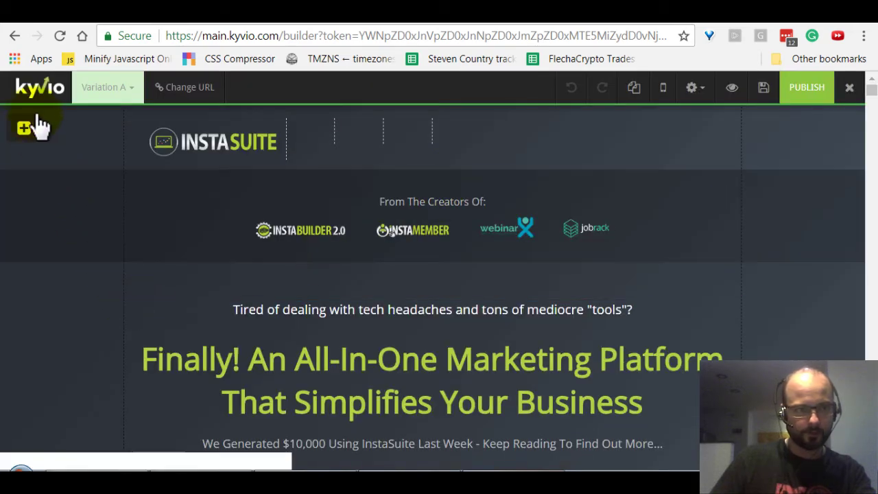
Insert a Checkbox Input Field between the "Tired of dealing with tech headaches" line and the main green headline
left_click(25, 129)
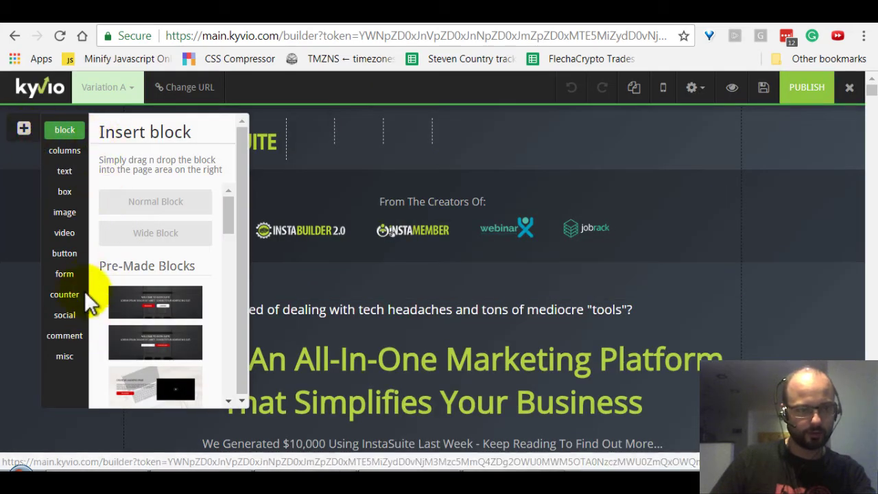
left_click(69, 272)
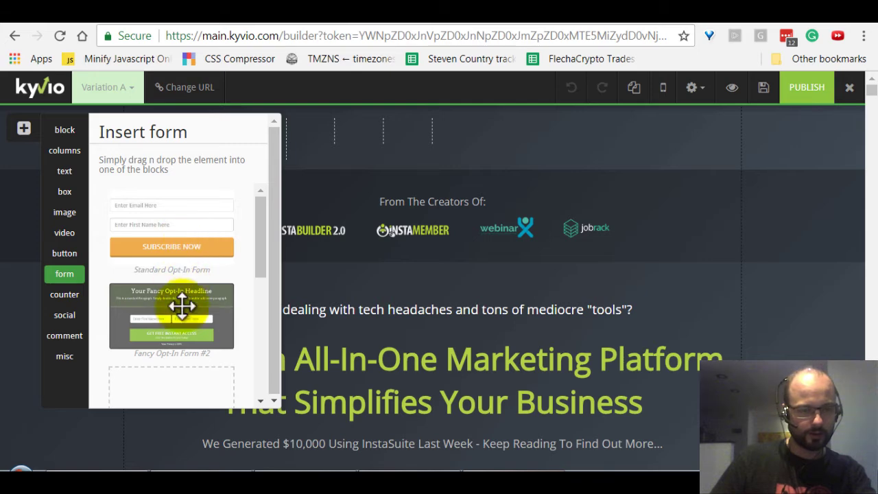
scroll(185, 309, "down", 3)
scroll(195, 301, "down", 2)
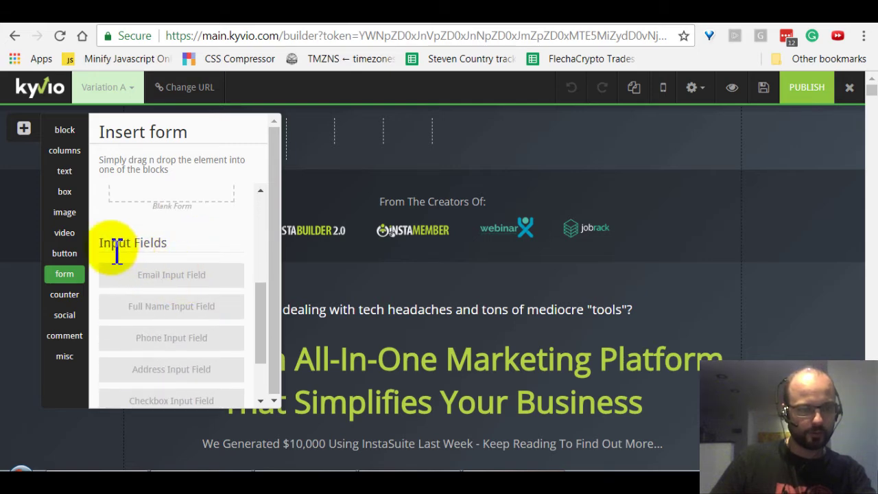
scroll(168, 250, "down", 2)
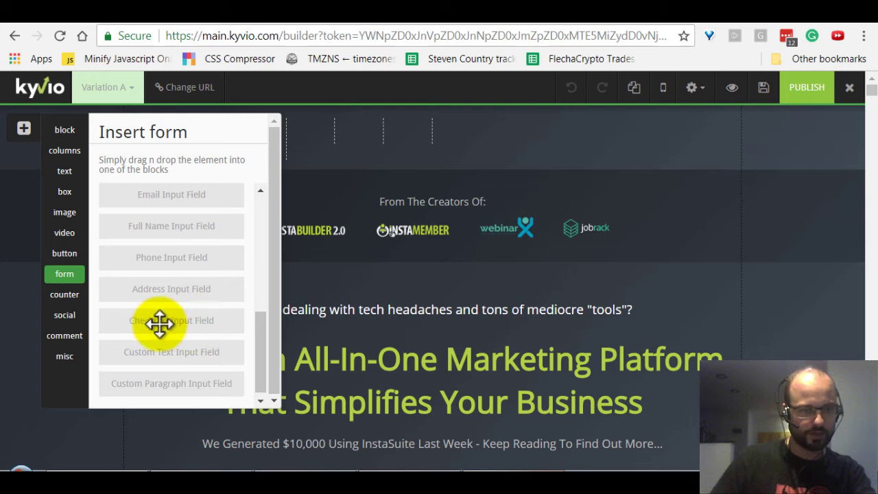
left_click_drag(160, 322, 407, 291)
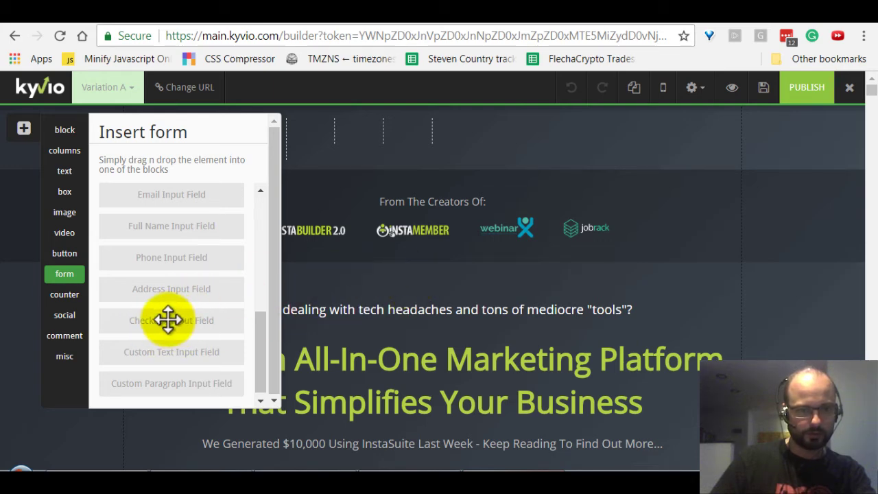
left_click_drag(168, 319, 386, 348)
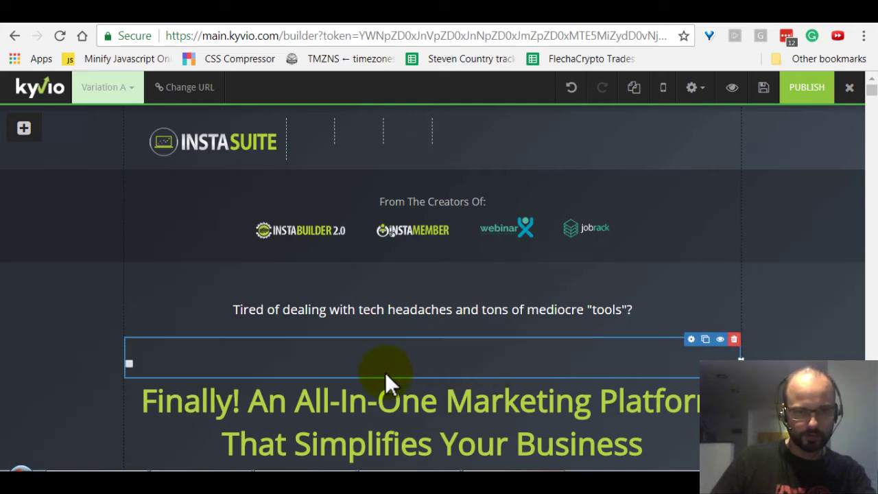
Open the new checkbox field's settings and set its field label to "This is the label"
scroll(384, 372, "down", 1)
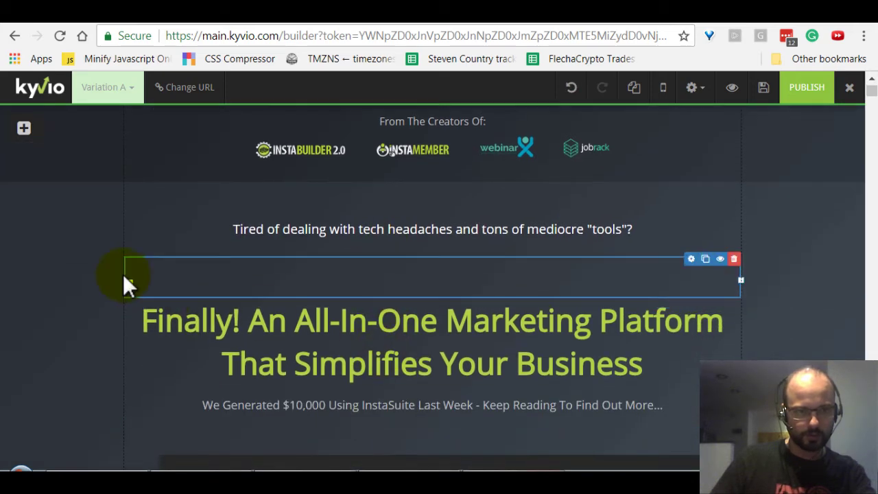
left_click(690, 259)
left_click_drag(613, 193, 537, 195)
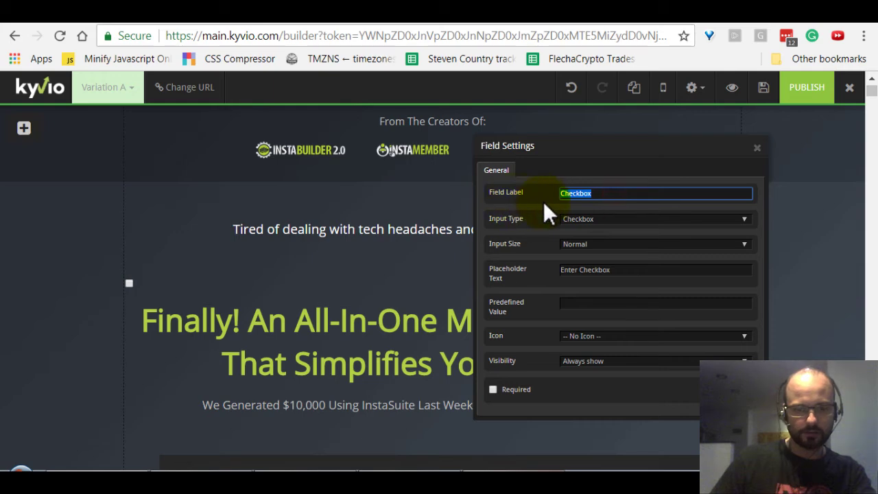
type("This is th")
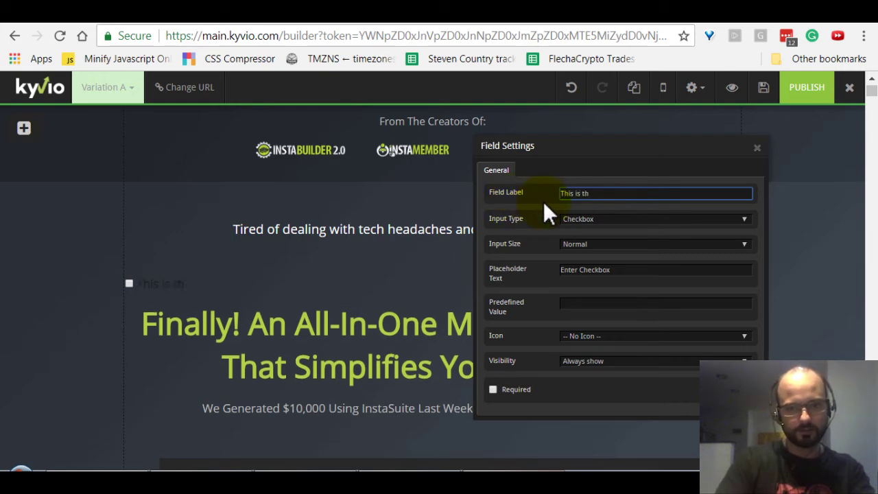
key("BackSpace")
type("h")
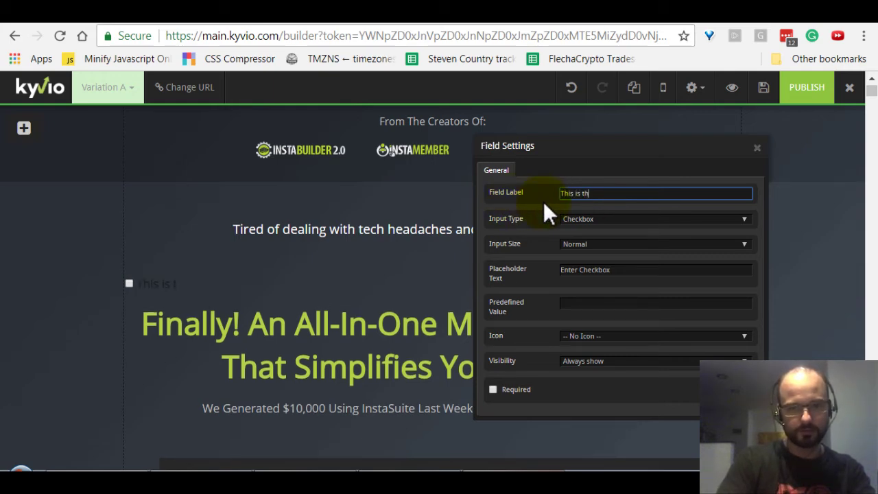
type("e label")
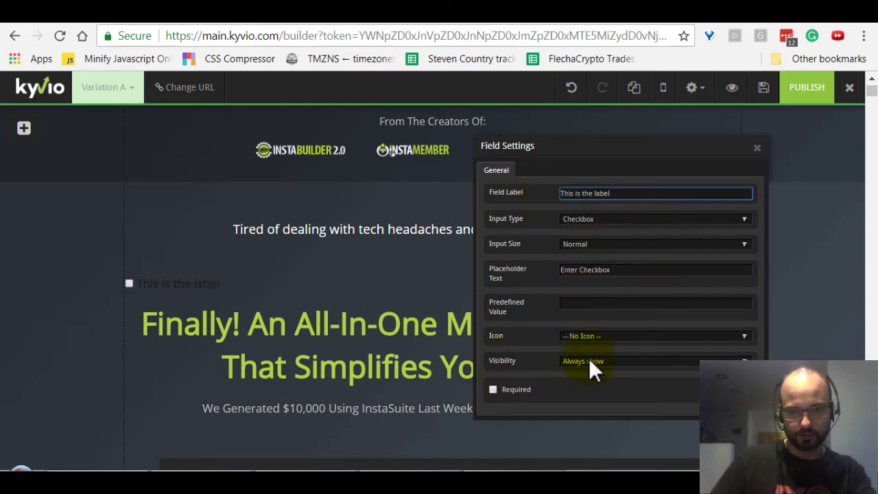
Try the checkbox field's Visibility and Required options, ending with Visibility set to "Only show for Europe and Canada" and Required off
left_click(614, 363)
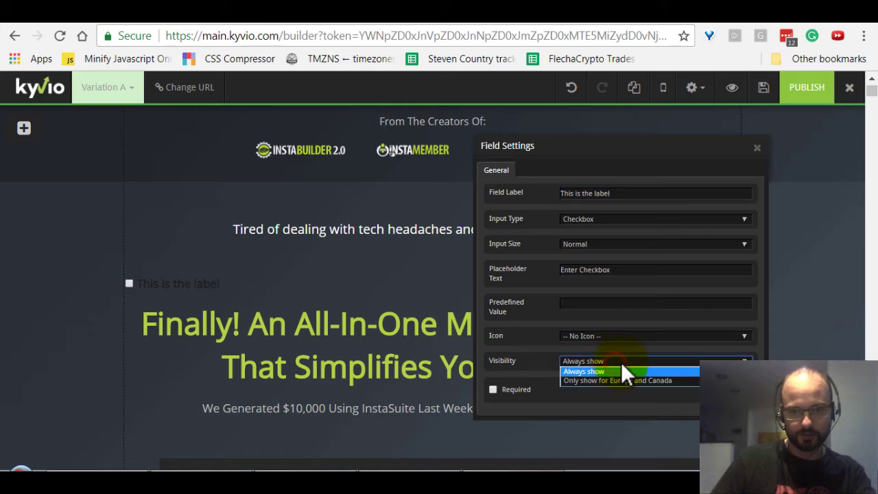
left_click(625, 381)
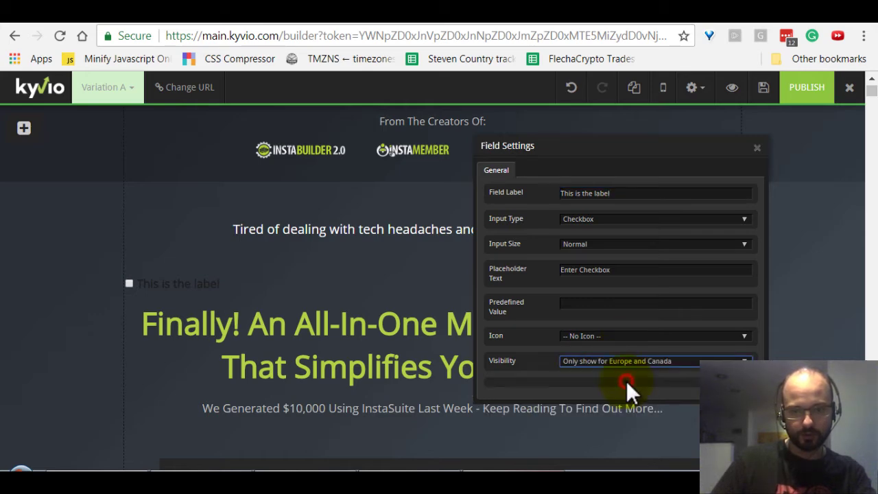
left_click(628, 361)
left_click(609, 371)
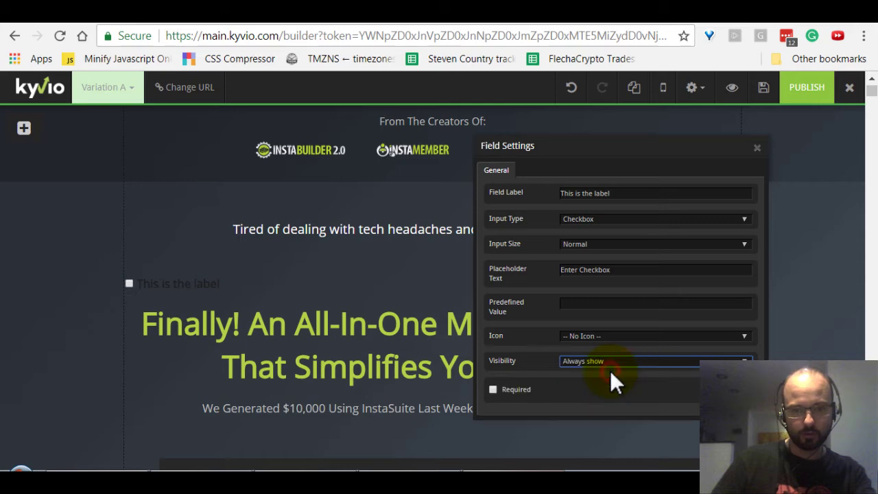
left_click(493, 389)
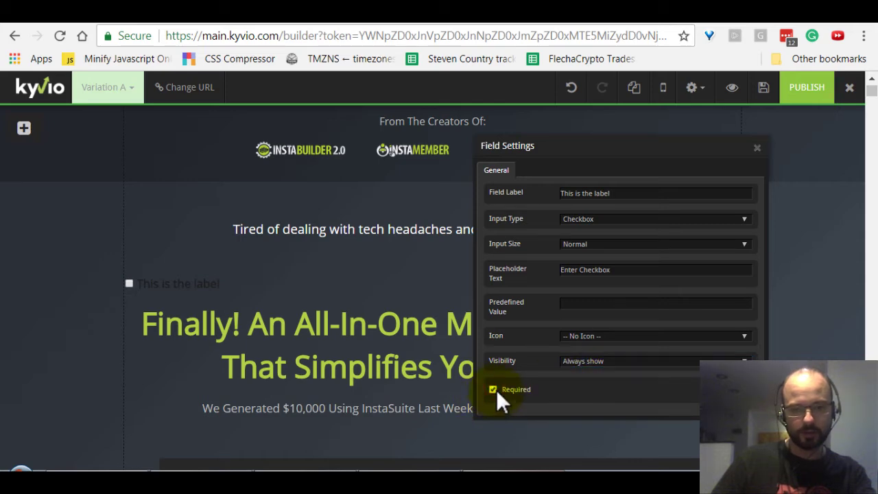
left_click(524, 392)
left_click(614, 363)
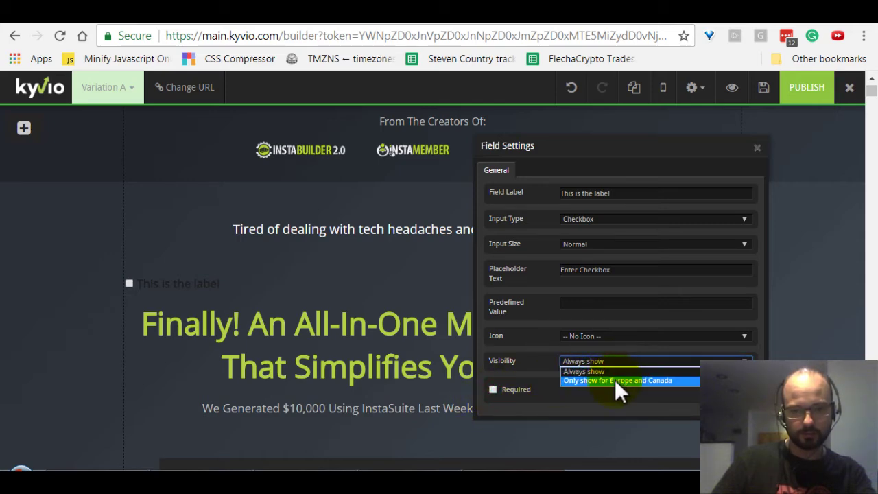
left_click(615, 380)
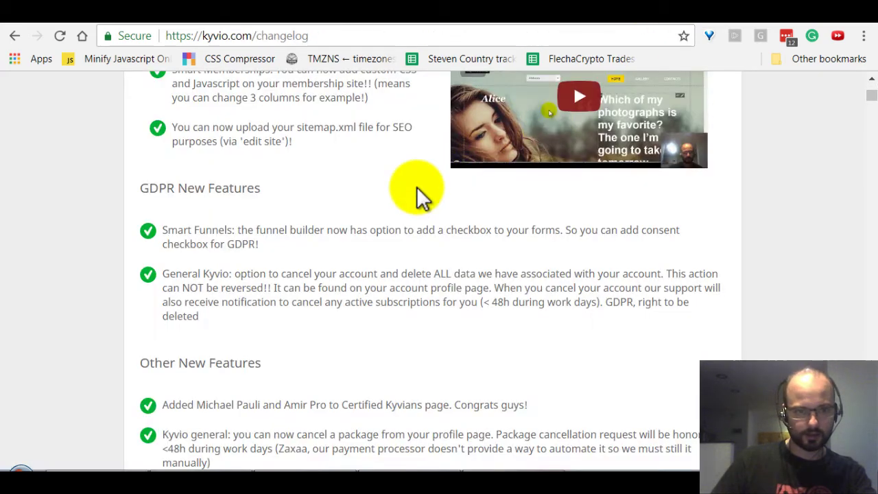
Check the changelog's GDPR New Features section, close the checkbox field's settings and leave the funnel builder without saving the changes
scroll(416, 186, "down", 2)
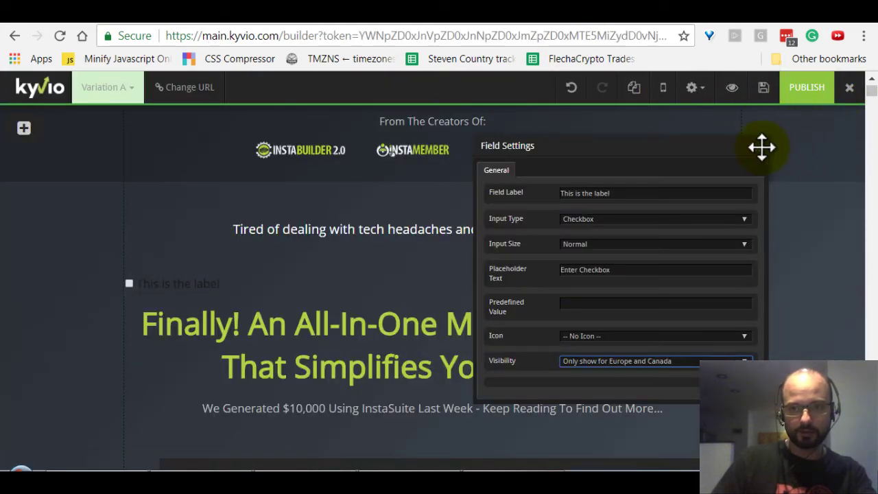
left_click(760, 148)
left_click(850, 88)
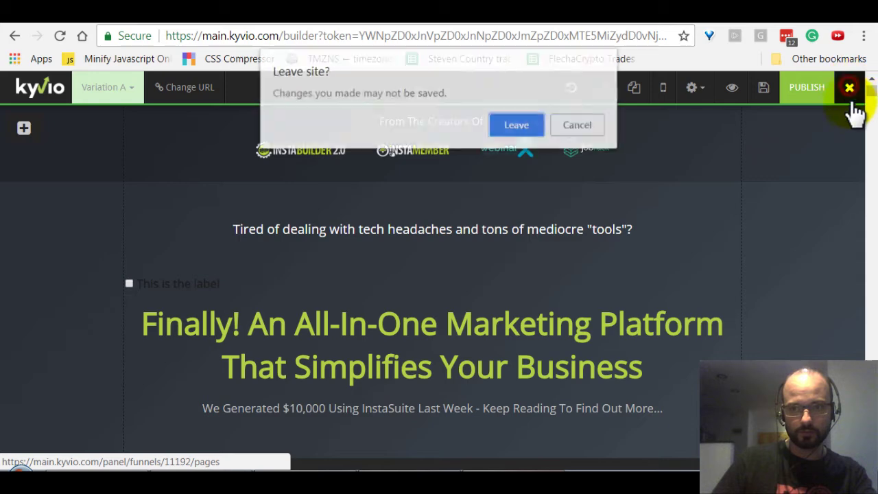
left_click(524, 127)
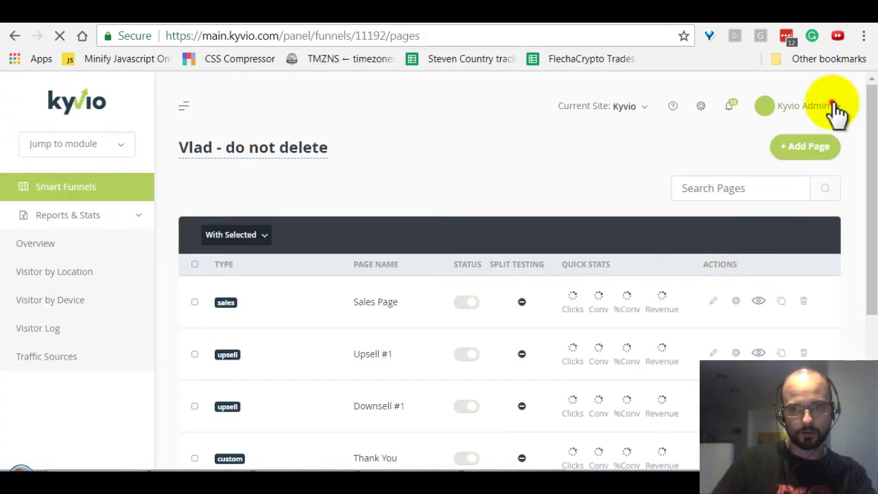
Open Account Settings and look through the active packages and the account limitations on the Your Account page
left_click(834, 104)
left_click(770, 205)
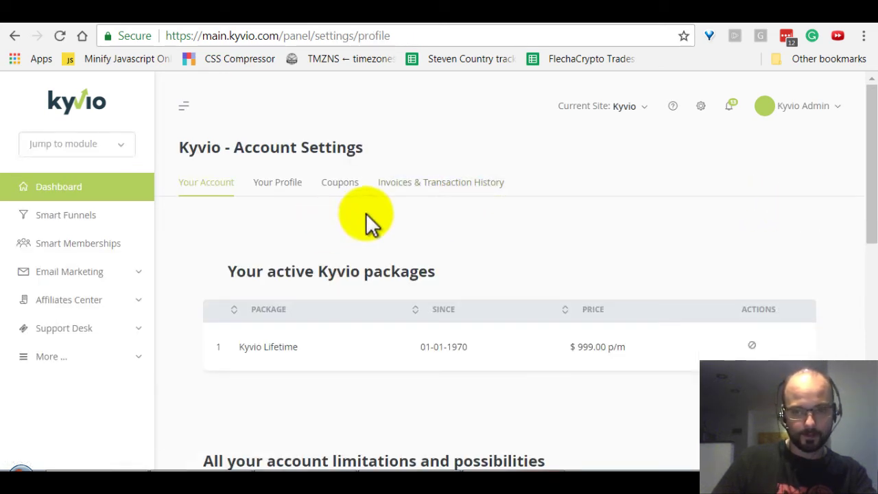
scroll(634, 207, "down", 8)
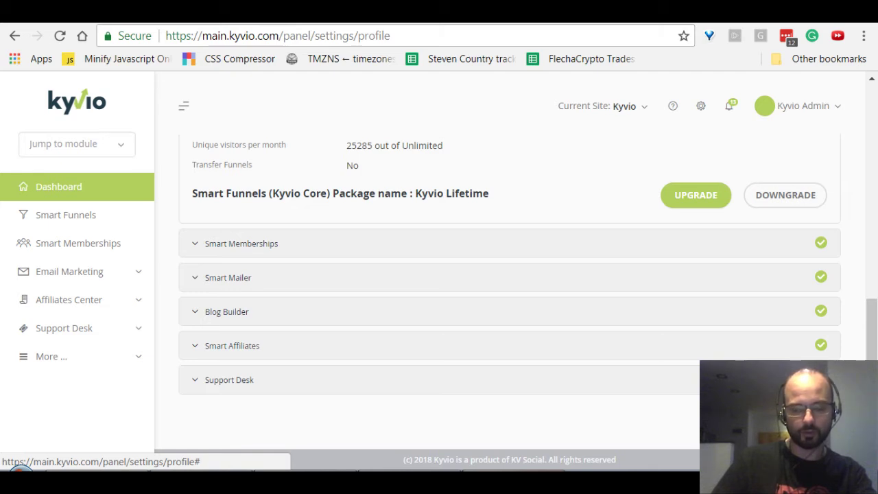
scroll(636, 402, "up", 5)
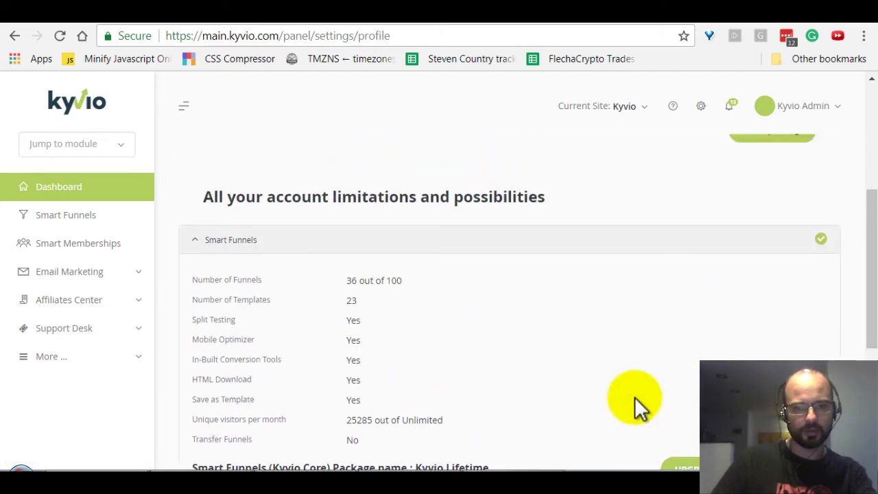
scroll(634, 391, "up", 2)
scroll(634, 387, "down", 7)
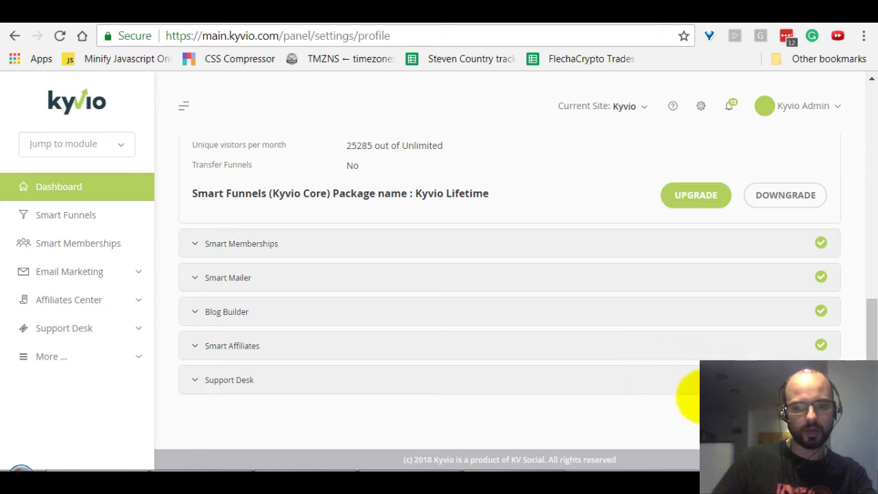
scroll(603, 344, "up", 10)
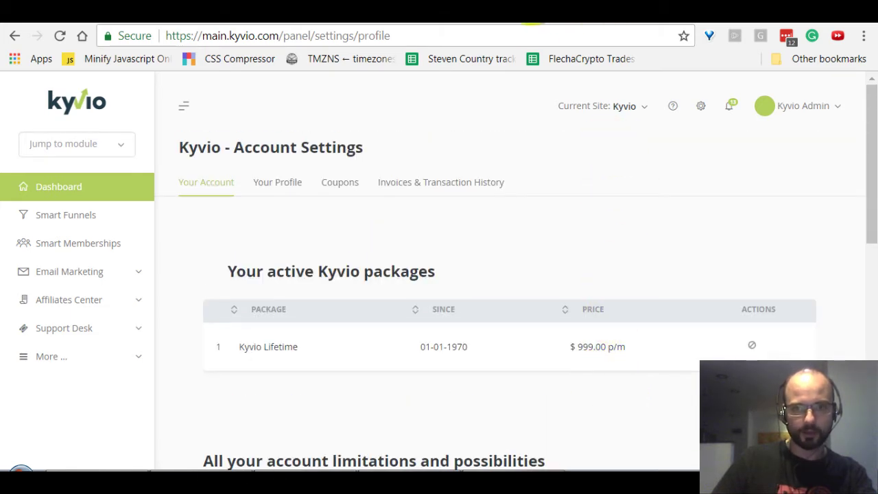
Check the changelog's Other New Features section, and browse the experts on the Certified Kyvians page
key("ctrl+Tab")
scroll(453, 247, "down", 2)
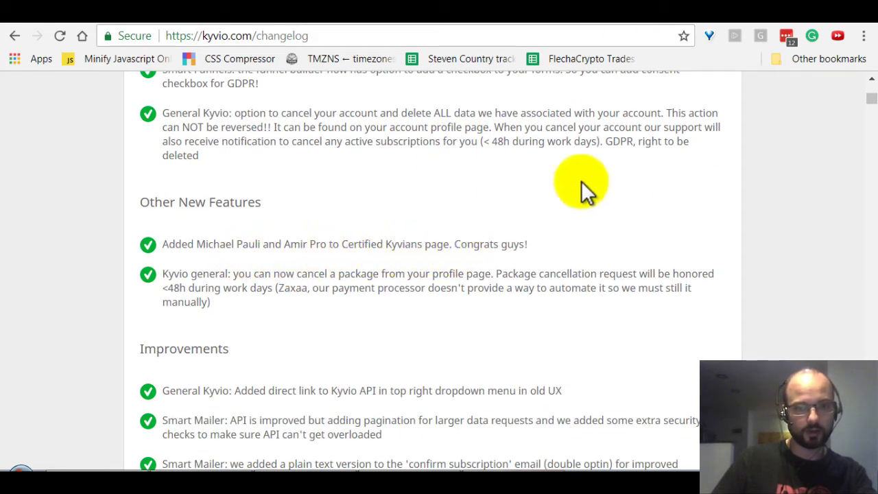
left_click(626, 17)
left_click(672, 108)
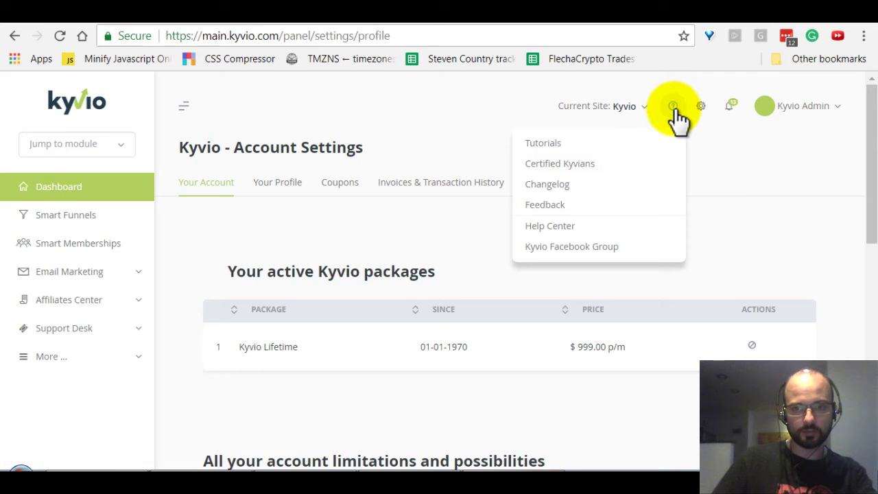
left_click(560, 166)
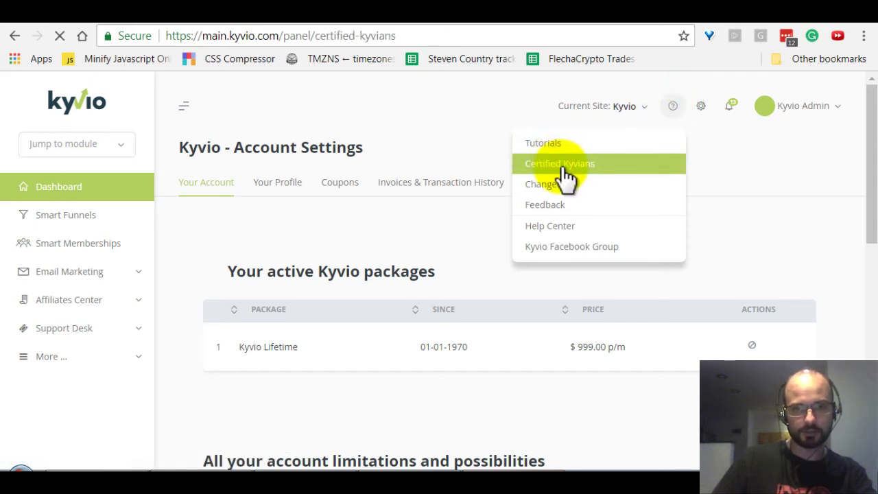
scroll(470, 205, "down", 3)
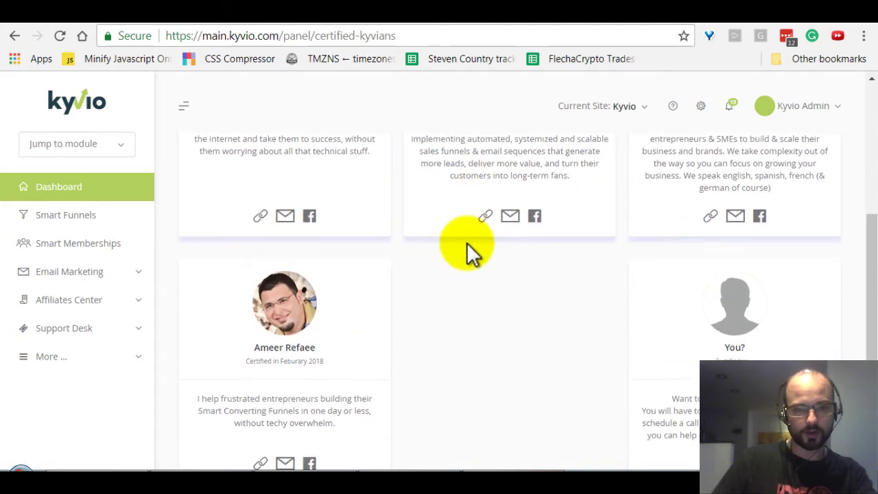
scroll(467, 242, "down", 1)
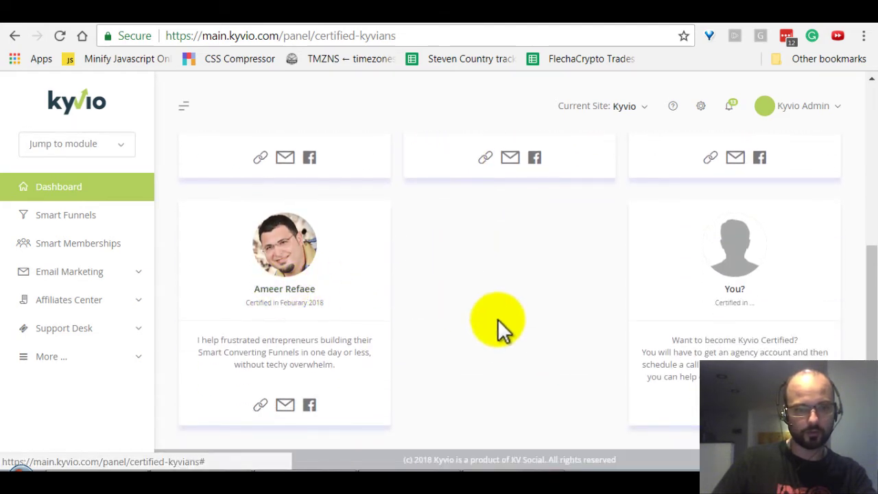
scroll(516, 336, "up", 5)
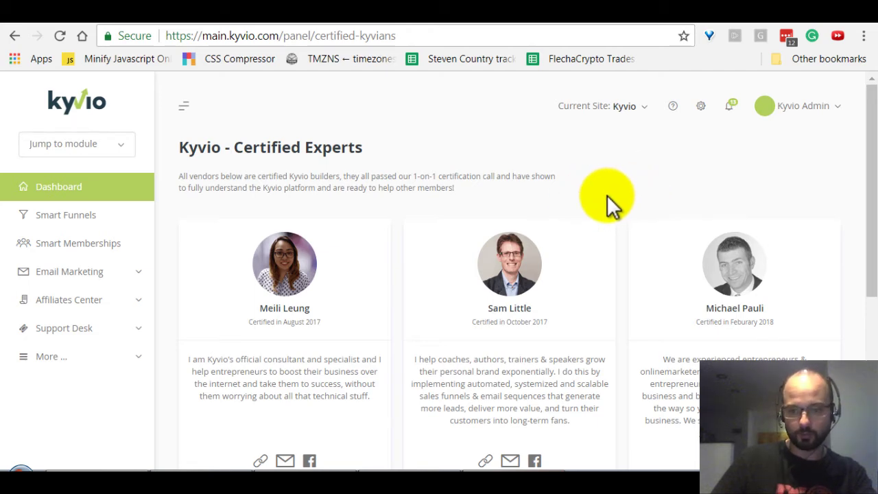
Read the changelog entry about cancelling a package and reopen Account Settings to look at the active packages
left_click(648, 15)
scroll(516, 216, "down", 1)
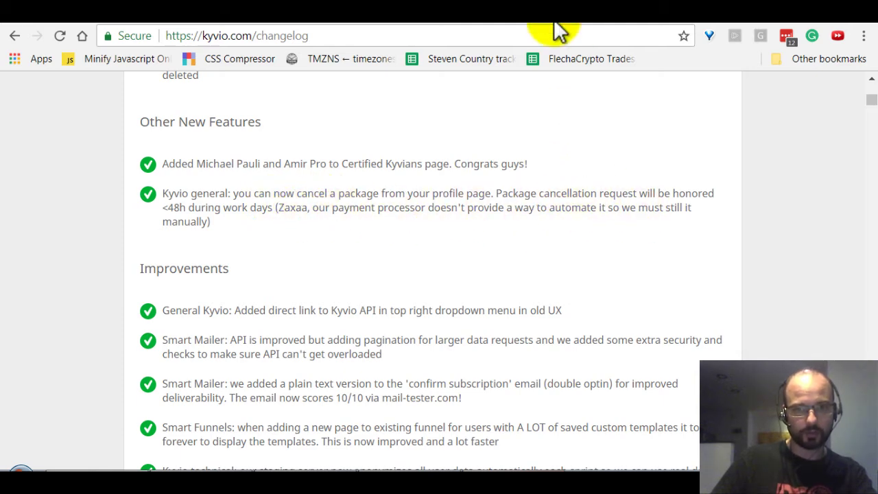
left_click(593, 22)
left_click(831, 110)
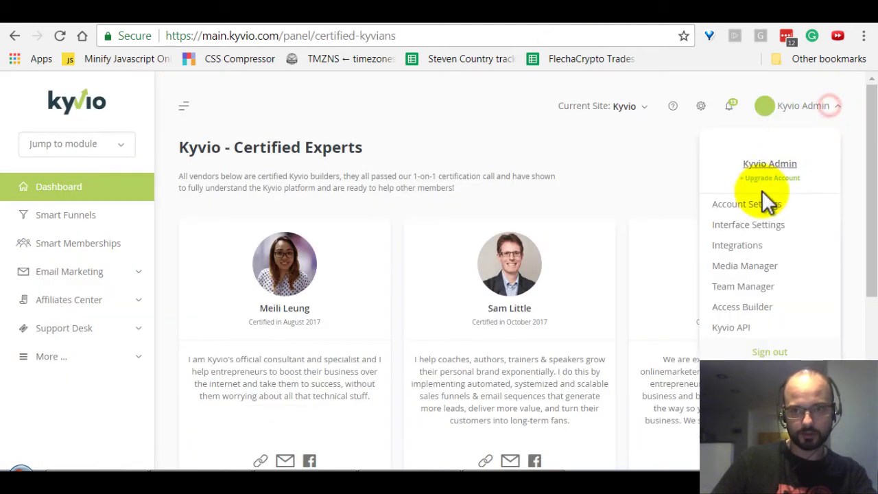
left_click(757, 200)
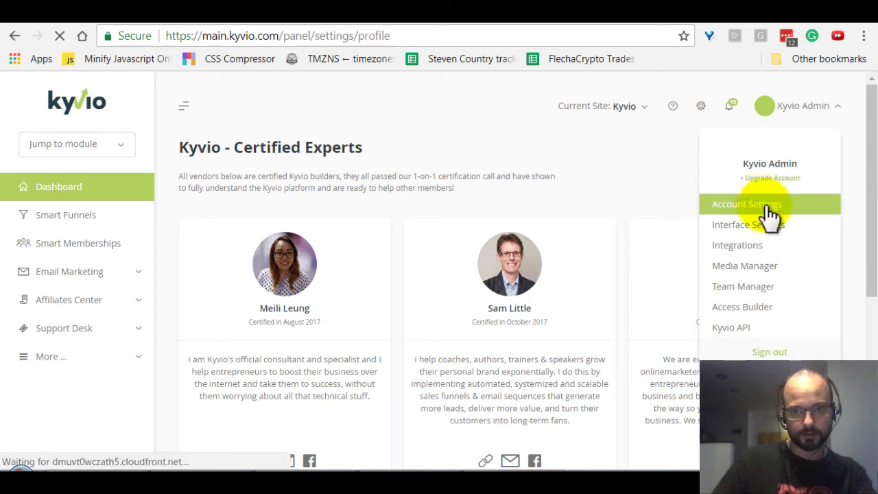
scroll(489, 260, "down", 1)
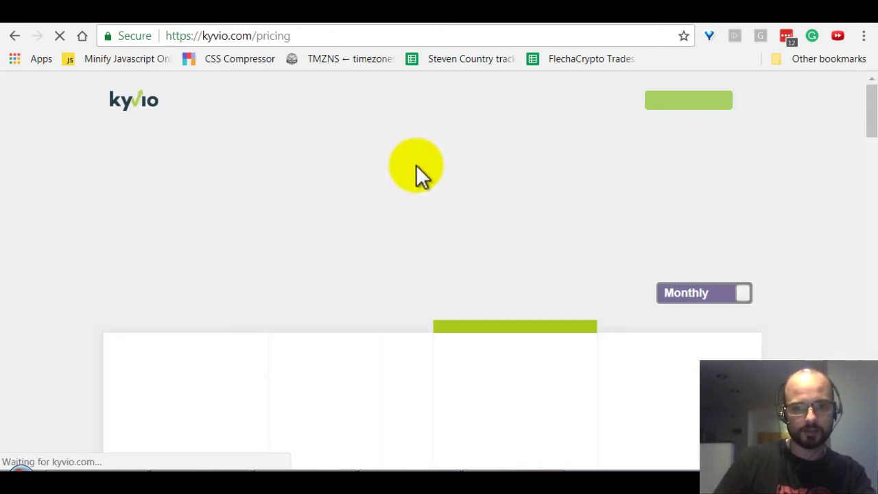
Look through the Basic, Business and Pro plans and their feature comparison on the Kyvio pricing page
scroll(365, 350, "down", 3)
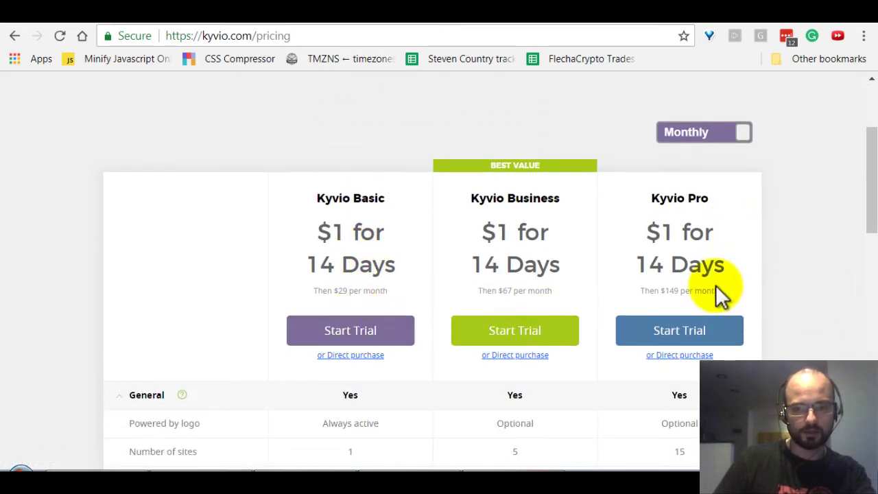
scroll(577, 315, "down", 1)
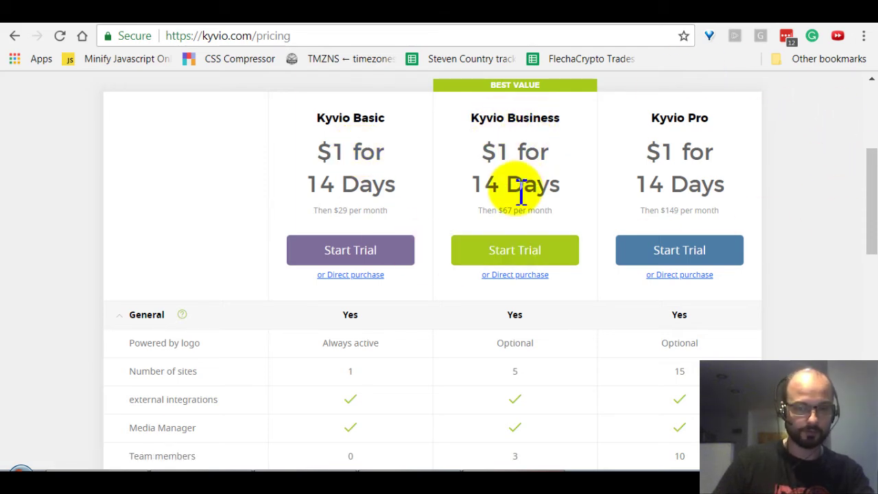
scroll(466, 205, "down", 10)
scroll(453, 220, "up", 8)
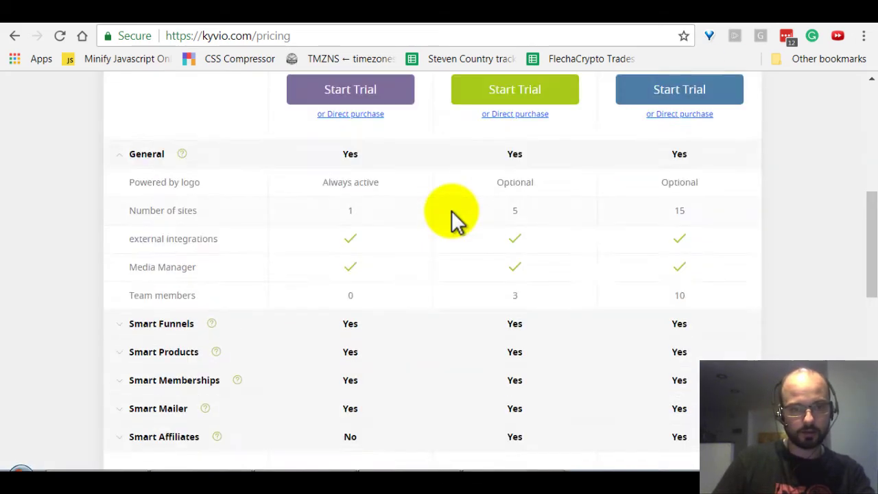
scroll(451, 210, "up", 5)
Return to the changelog and review the entries in its Improvements section
left_click(646, 17)
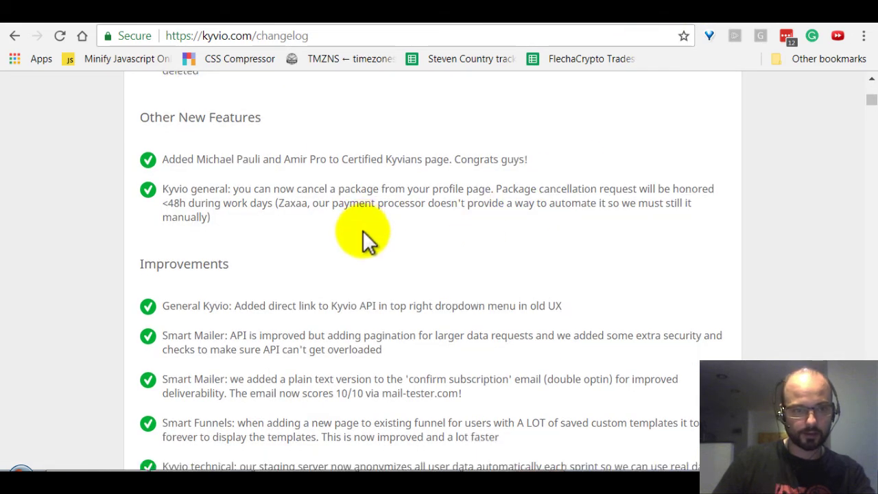
scroll(363, 233, "down", 2)
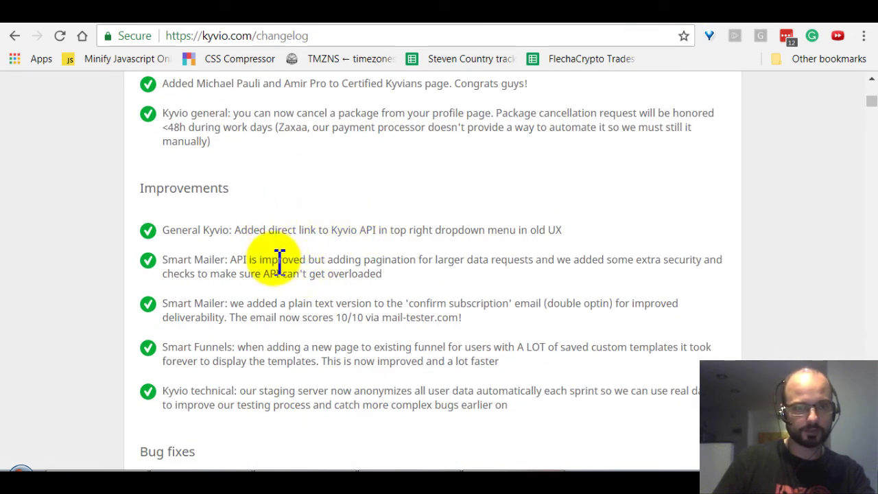
scroll(275, 261, "down", 1)
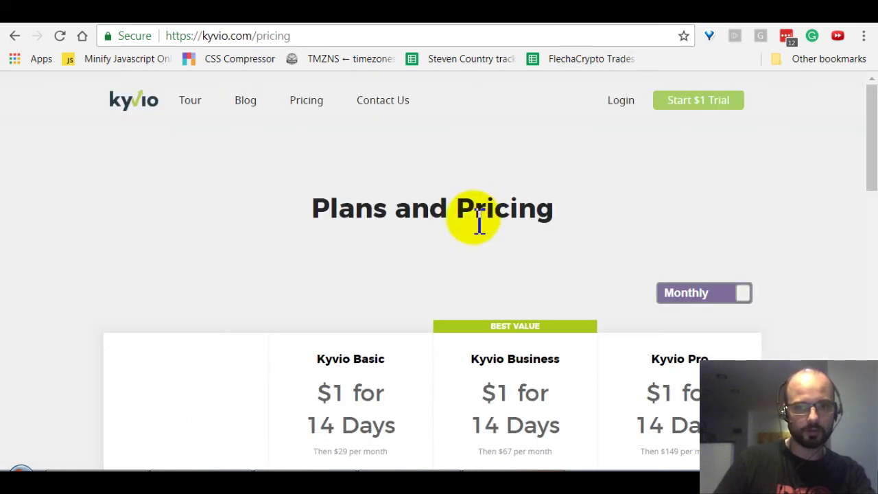
Go back from the pricing page to the Kyvio panel, open the Email Marketing dashboard, and check the account options for the Kyvio API link
left_click(14, 37)
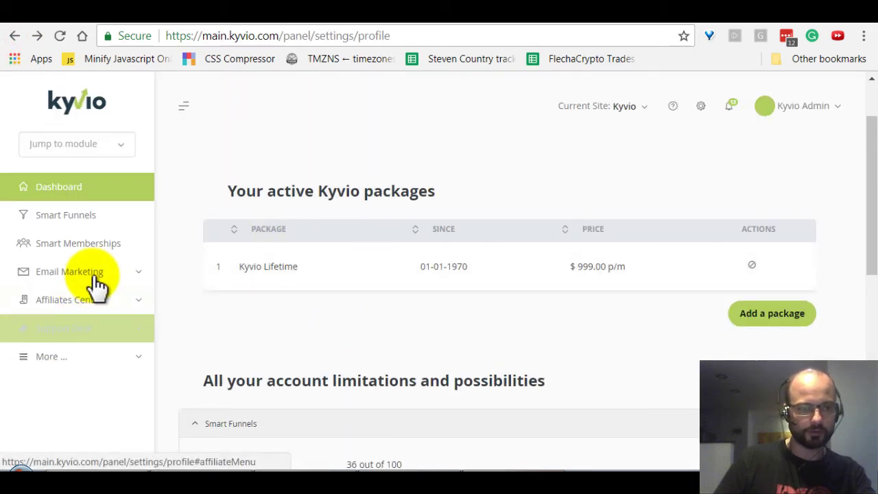
left_click(85, 269)
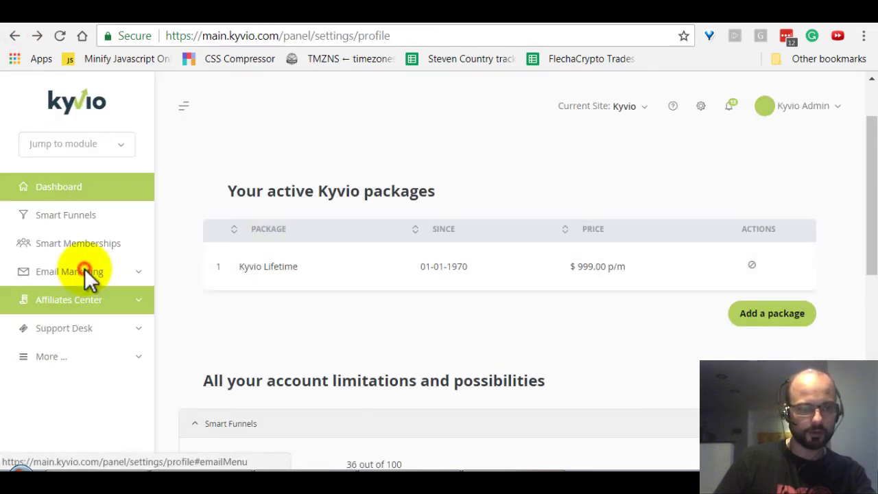
left_click(50, 306)
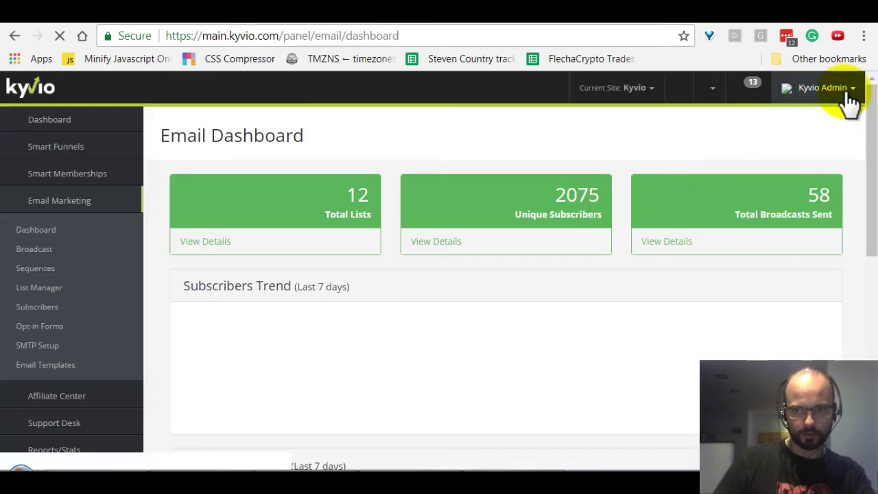
left_click(852, 94)
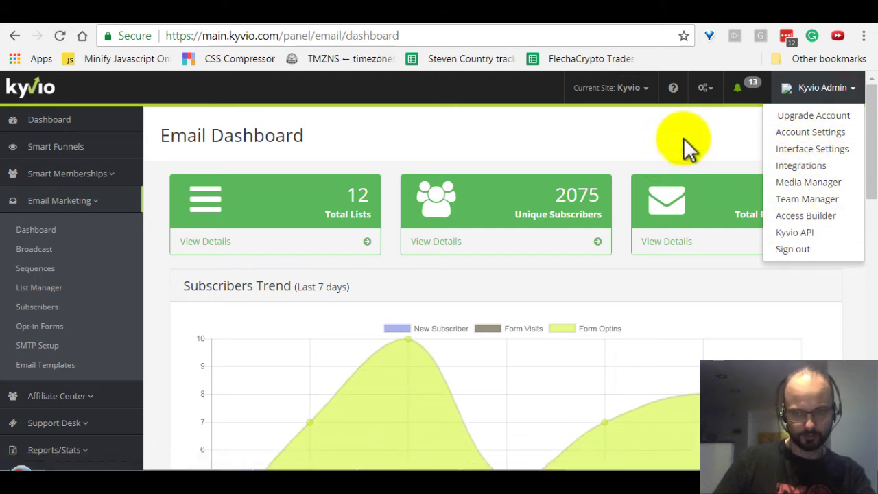
left_click(592, 146)
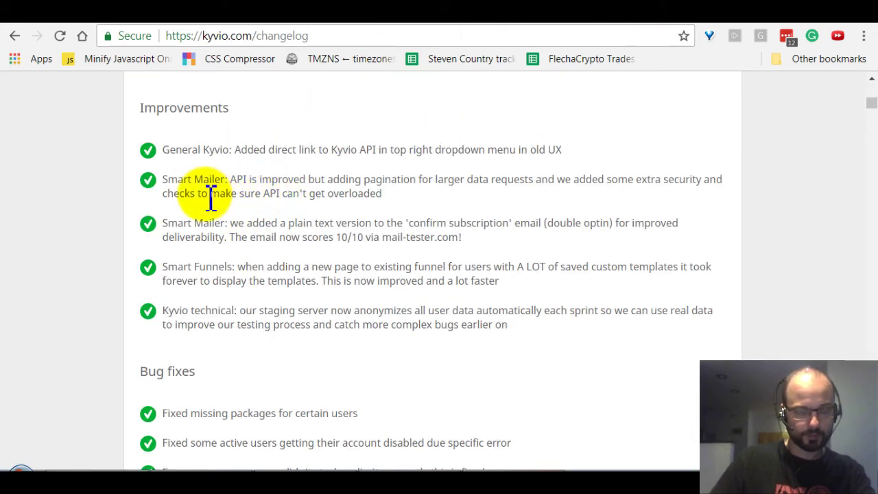
Read the changelog's Smart Mailer and Smart Funnels improvements, and highlight the Kyvio technical entry about the staging server anonymizing user data
left_click(412, 197)
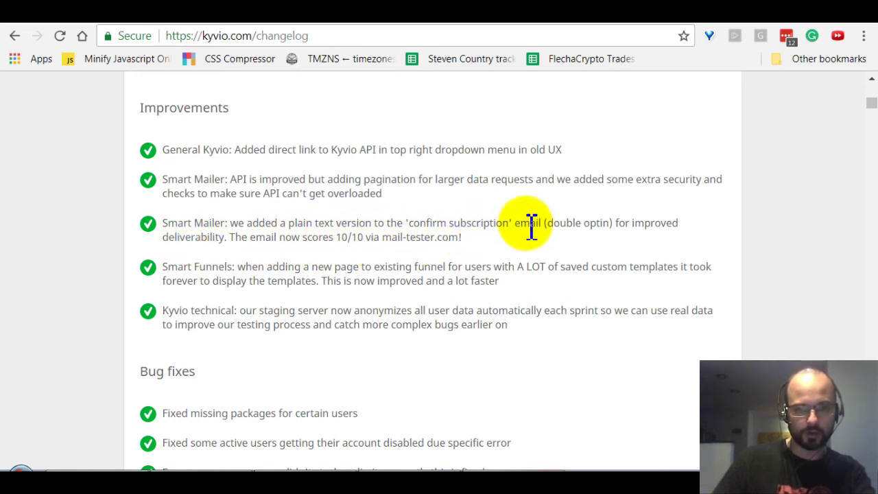
scroll(417, 240, "down", 1)
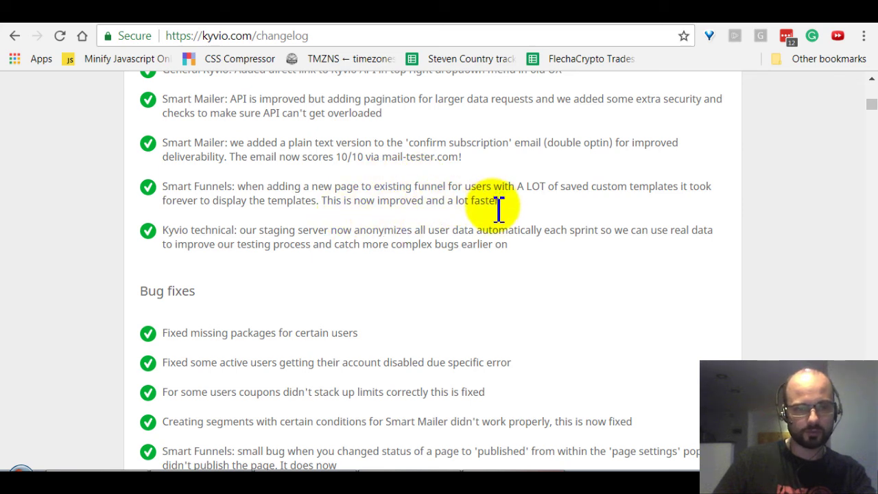
scroll(495, 205, "down", 2)
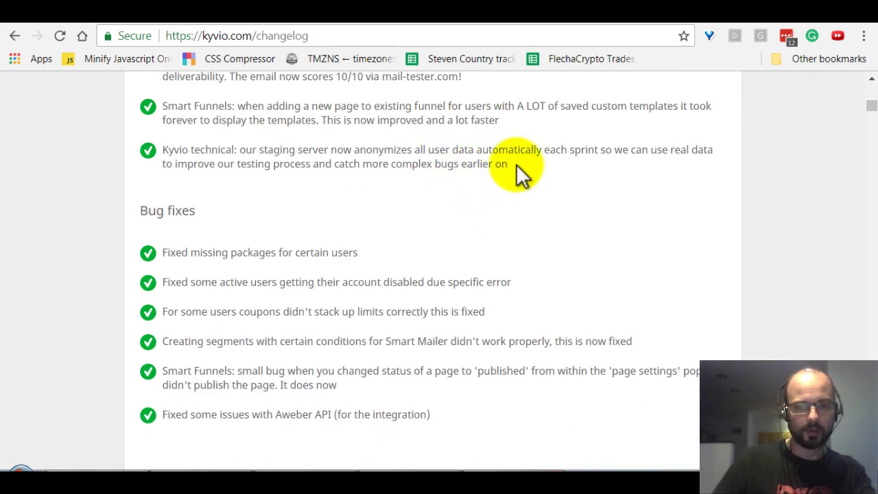
left_click_drag(516, 165, 168, 157)
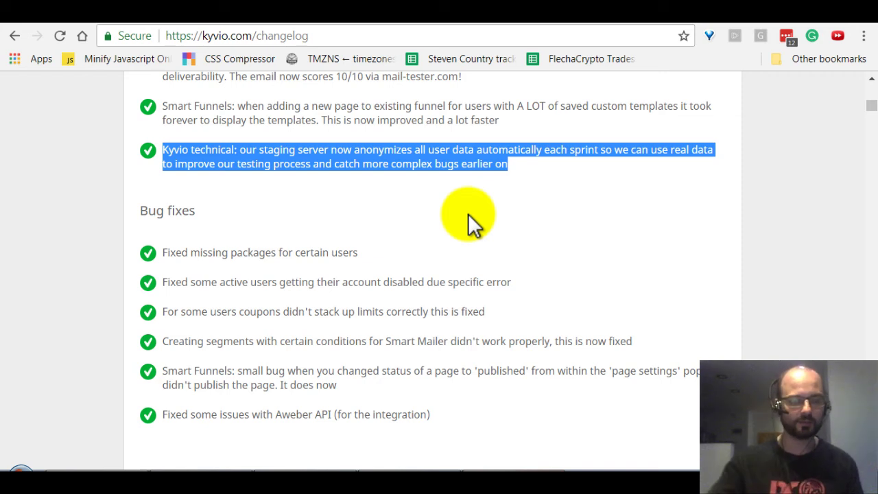
Review the Bug fixes entries above the April 17nd, 2018 update, and return to the GDPR New Features section for a recap
scroll(463, 229, "down", 2)
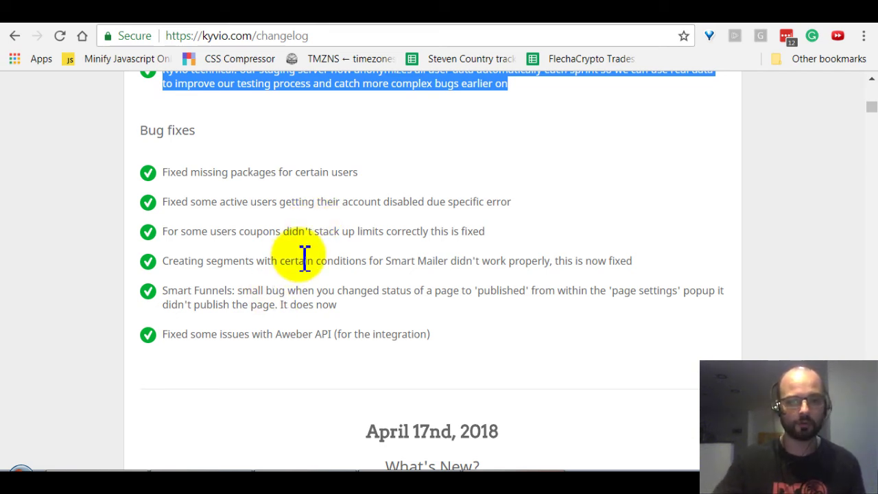
scroll(305, 259, "down", 2)
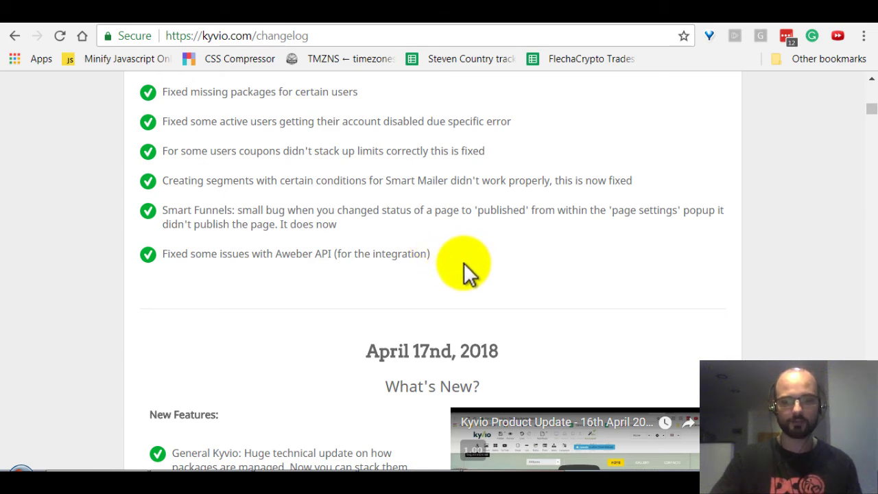
scroll(464, 263, "up", 8)
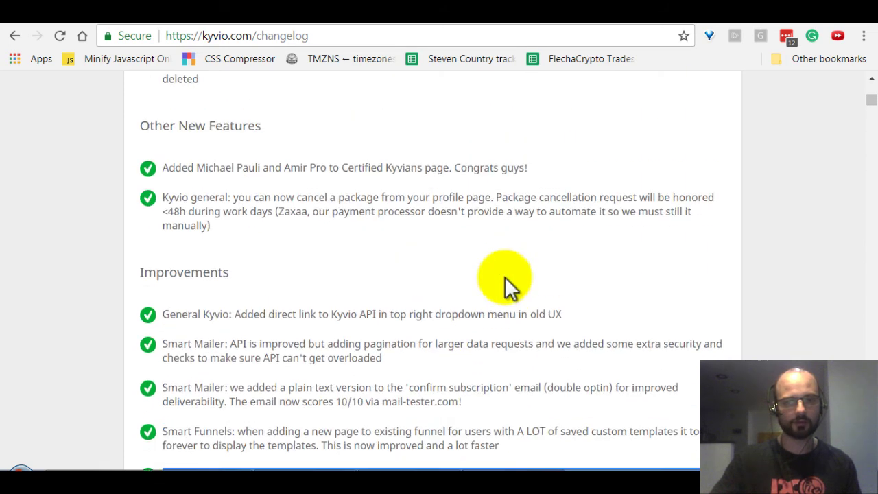
left_click(383, 267)
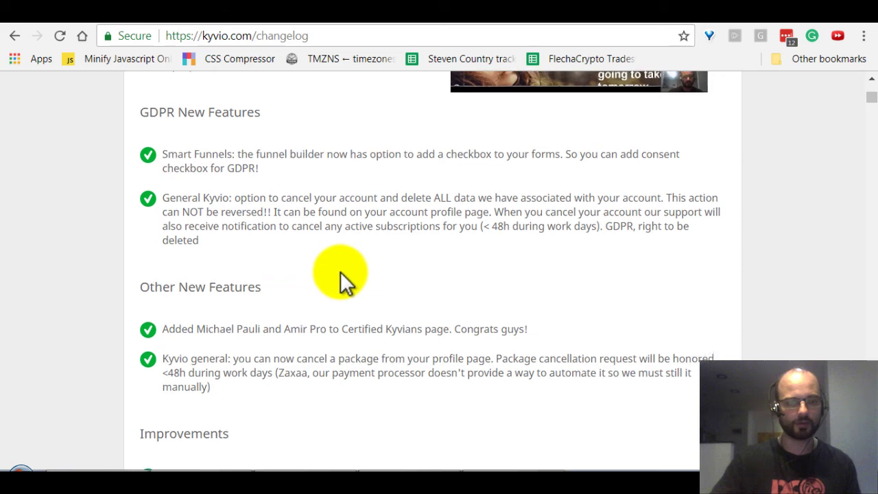
scroll(340, 278, "up", 2)
scroll(338, 284, "down", 1)
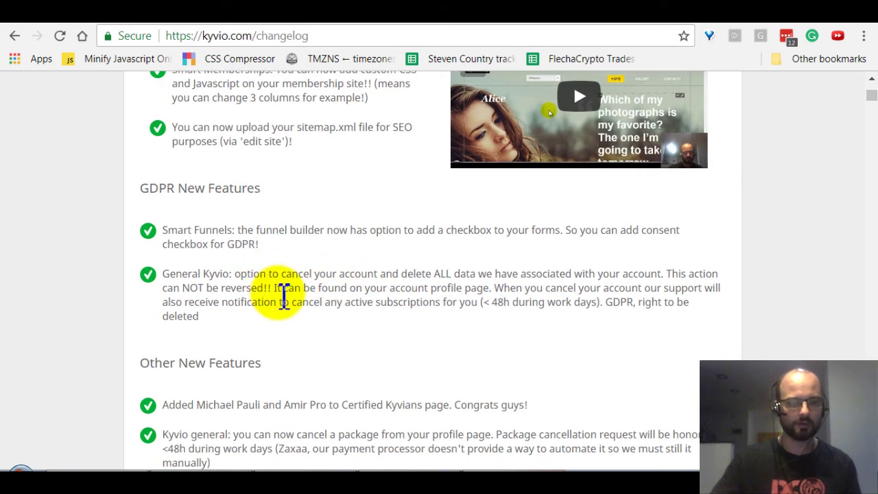